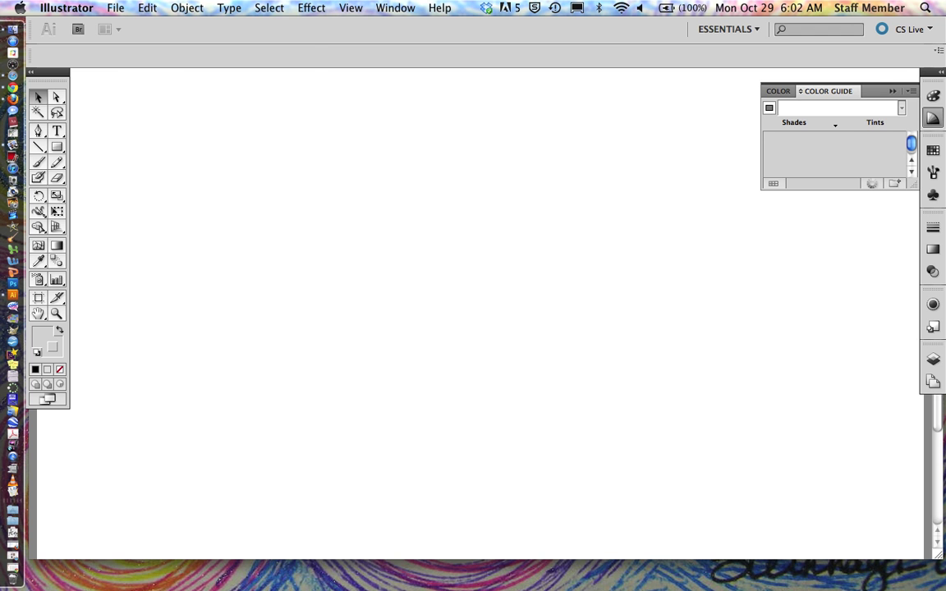
Create a new landscape document 18 in wide by 12 in high with one artboard.
click(115, 7)
click(132, 25)
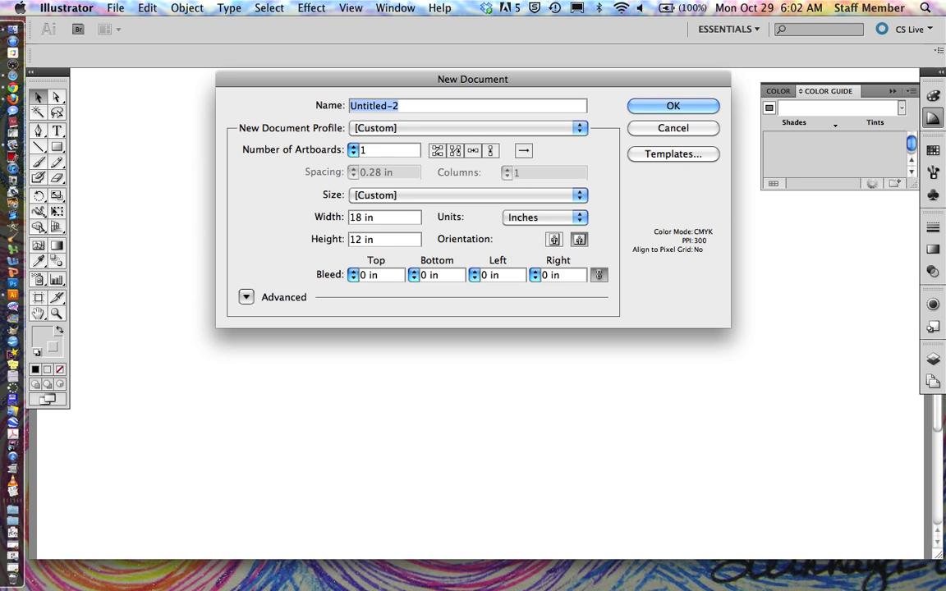
key(Return)
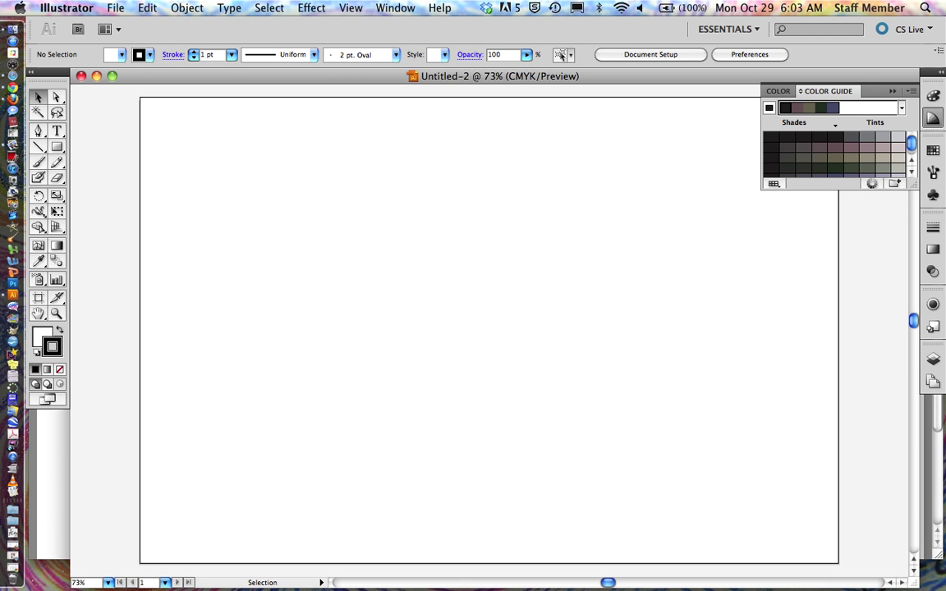
Narrow the document window from its right side and bring the whole artboard into its visible area.
drag(914, 582, 834, 586)
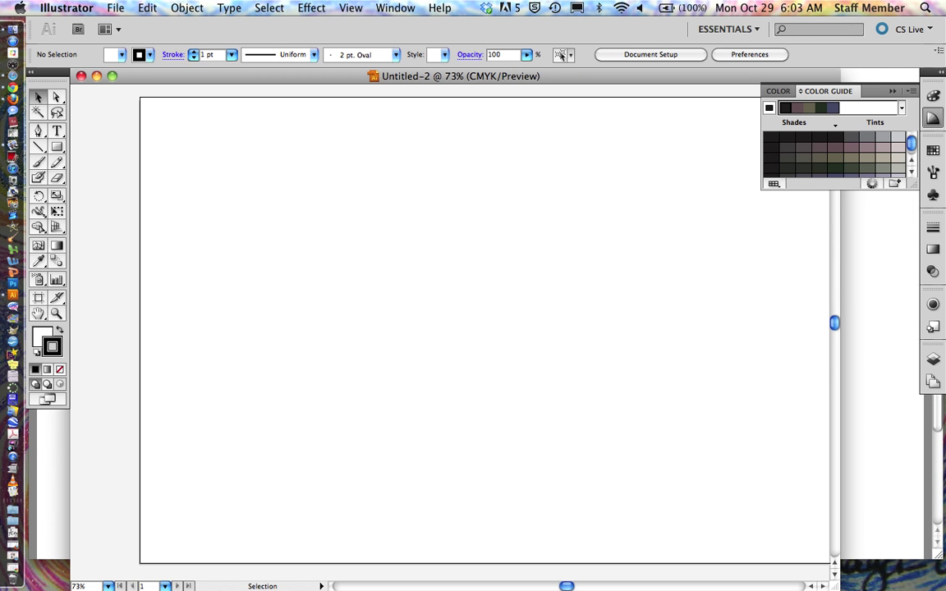
scroll(460, 328, right, 3)
scroll(460, 328, down, 1)
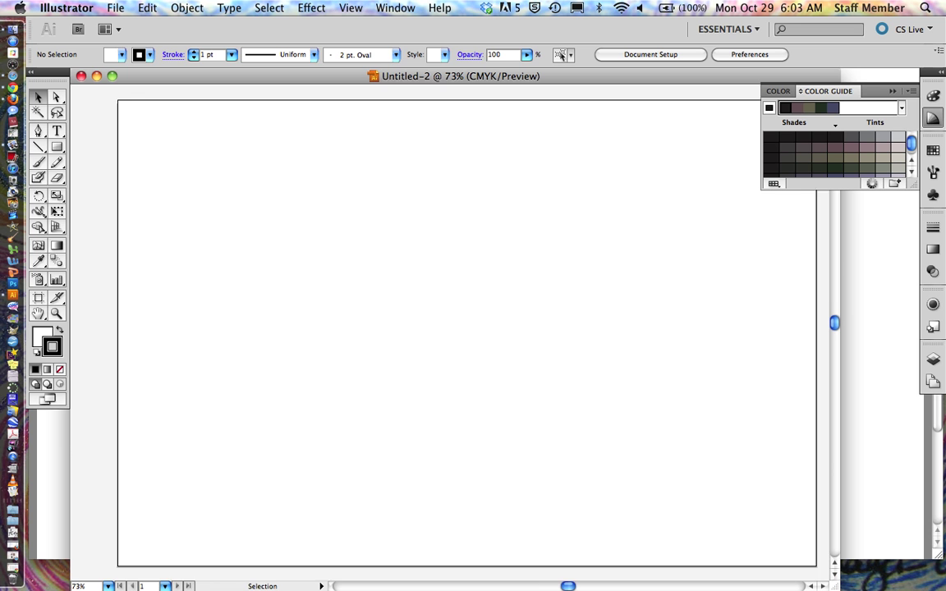
scroll(460, 328, up, 2)
scroll(460, 329, left, 1)
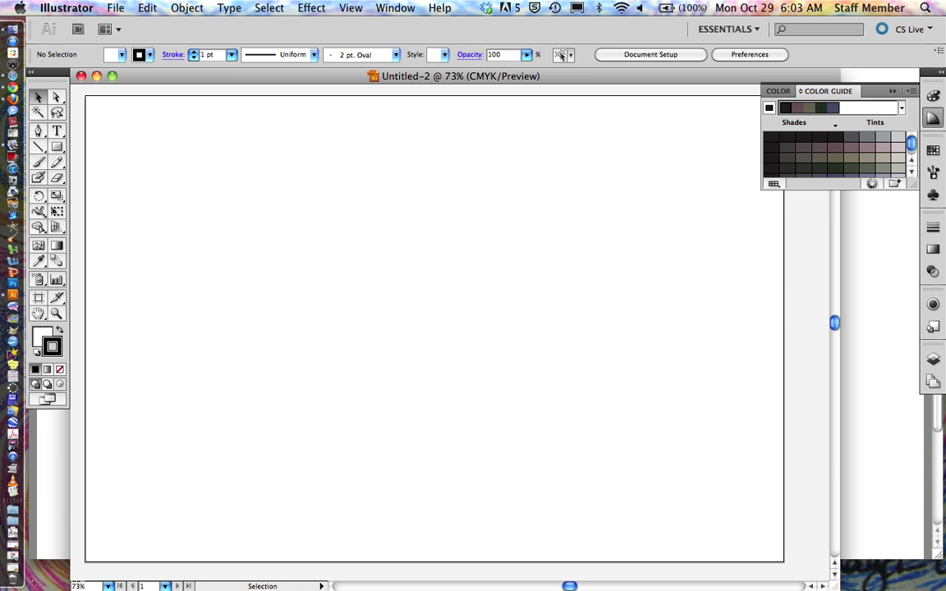
Show the rulers along the edges of the document window.
click(395, 8)
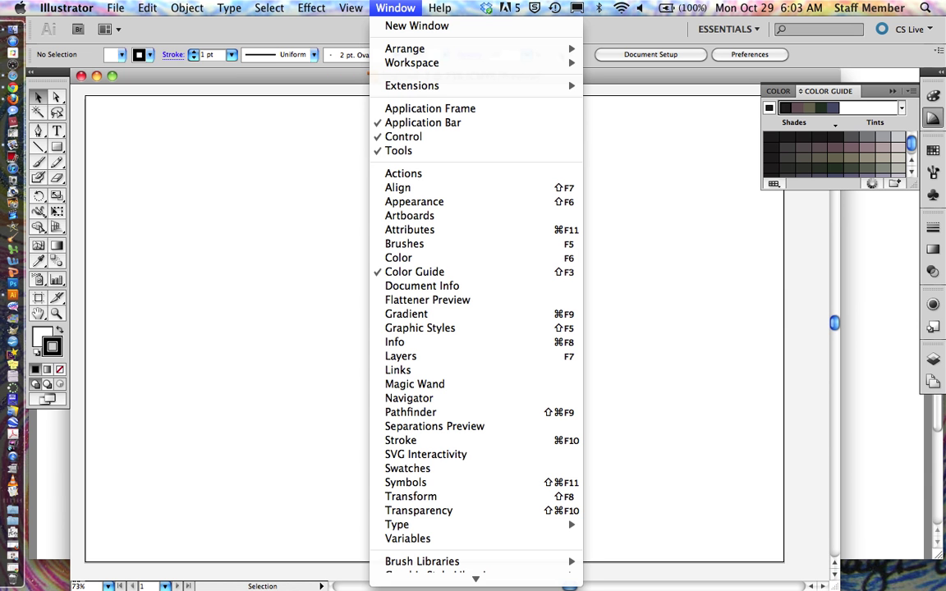
mouse_move(351, 7)
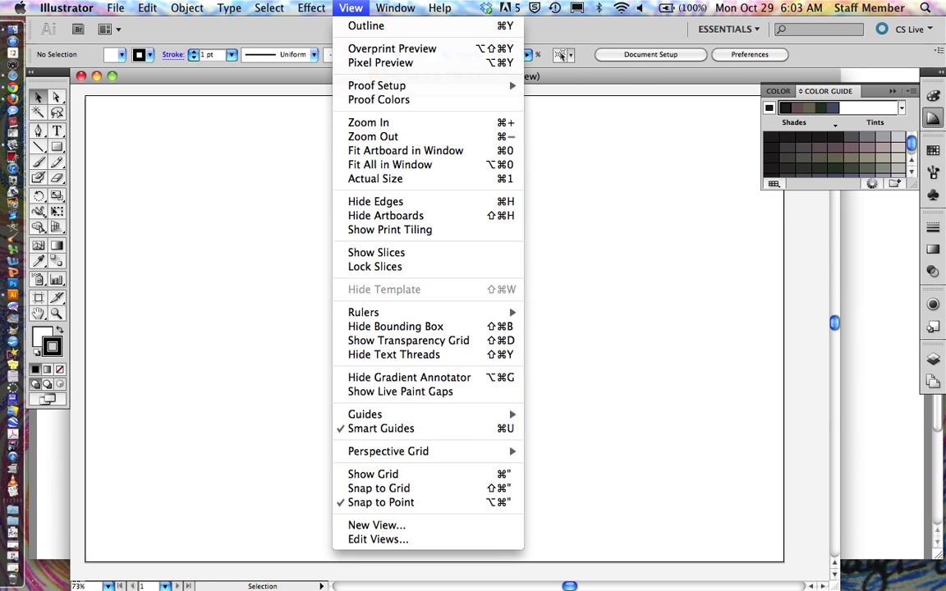
mouse_move(386, 312)
click(569, 312)
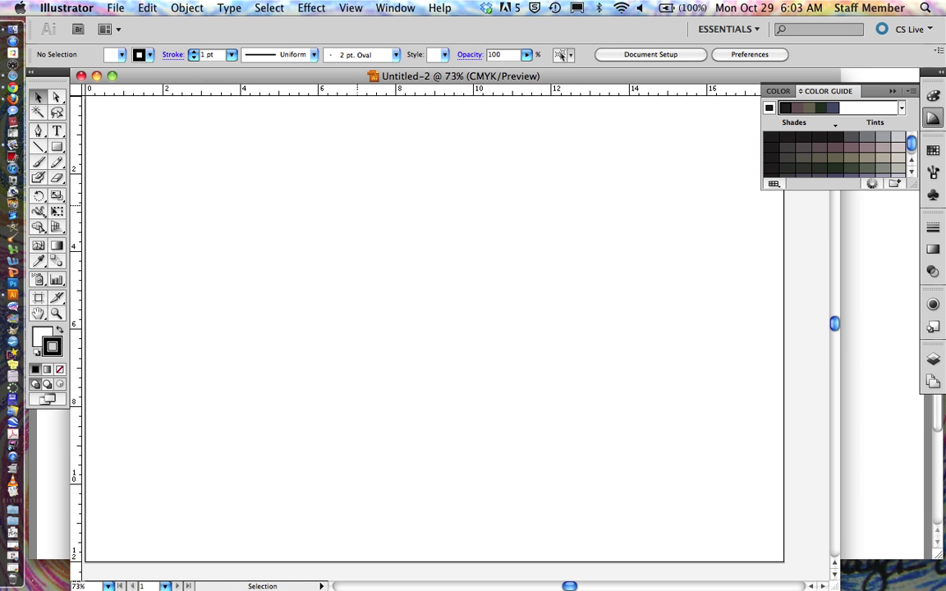
scroll(357, 205, up, 1)
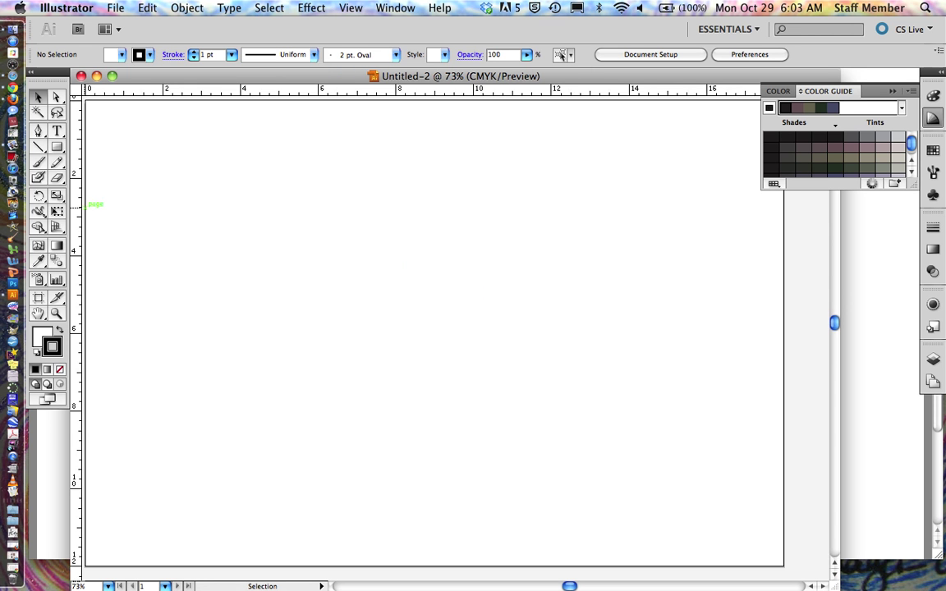
key(p)
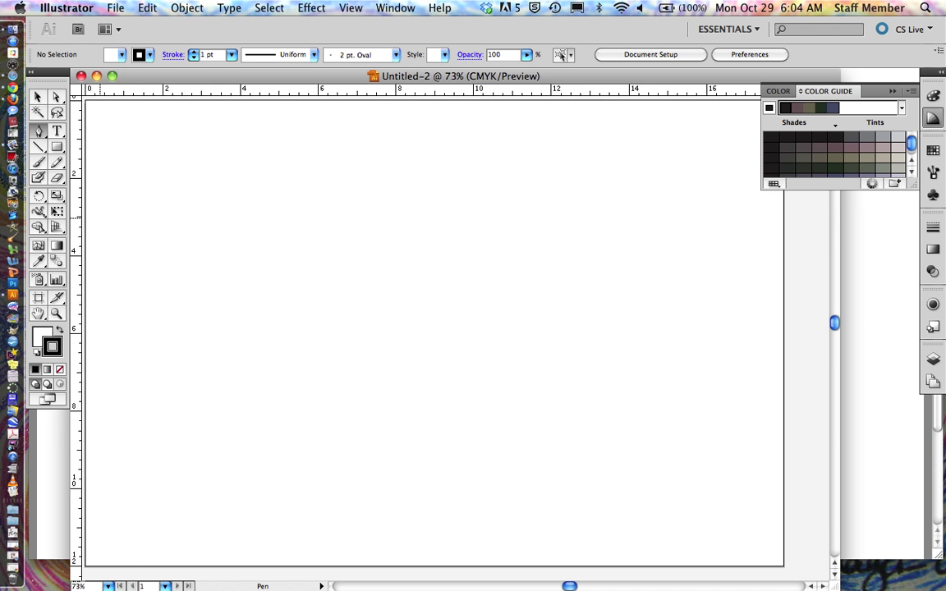
drag(84, 217, 230, 253)
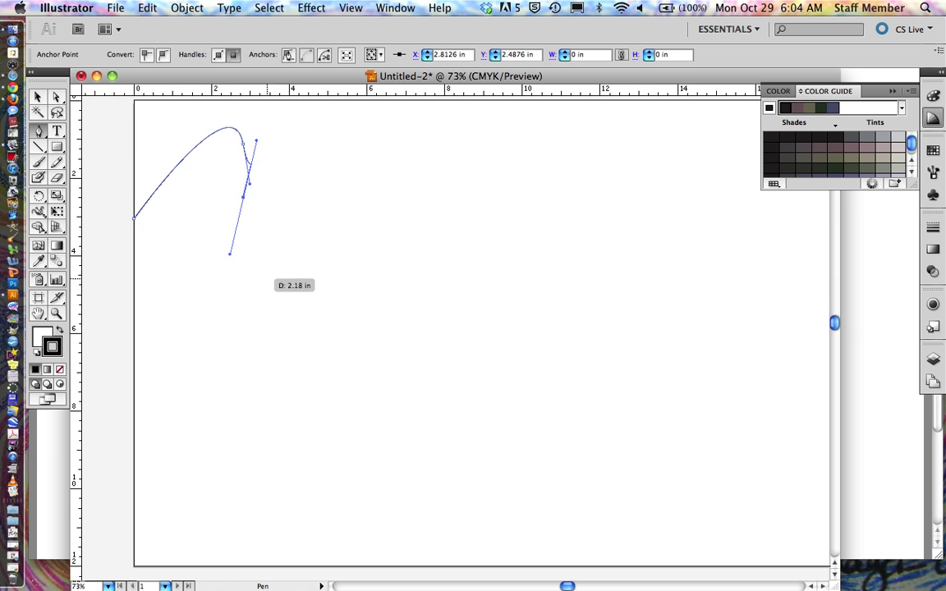
click(277, 284)
drag(278, 284, 330, 284)
drag(371, 249, 379, 211)
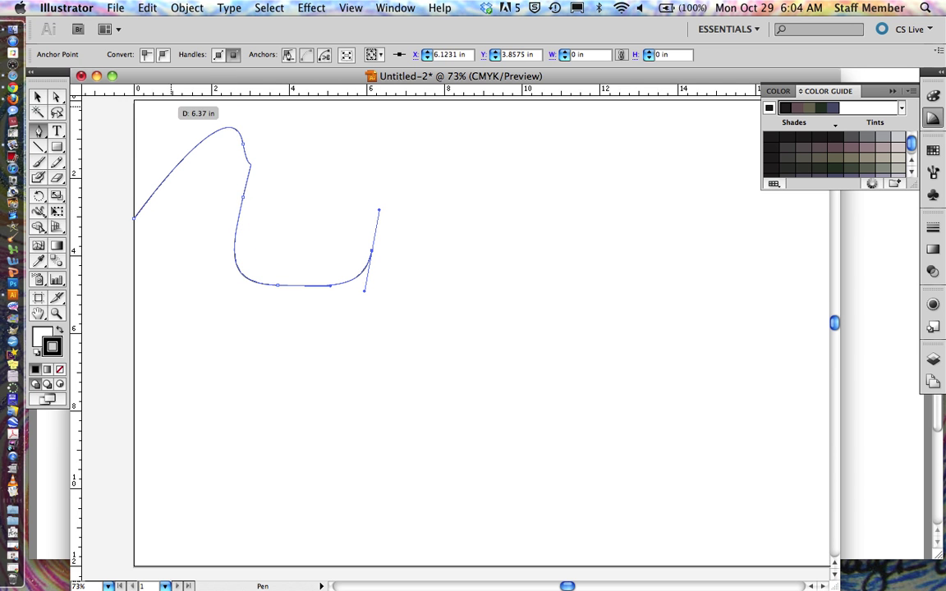
key(super)
click(37, 97)
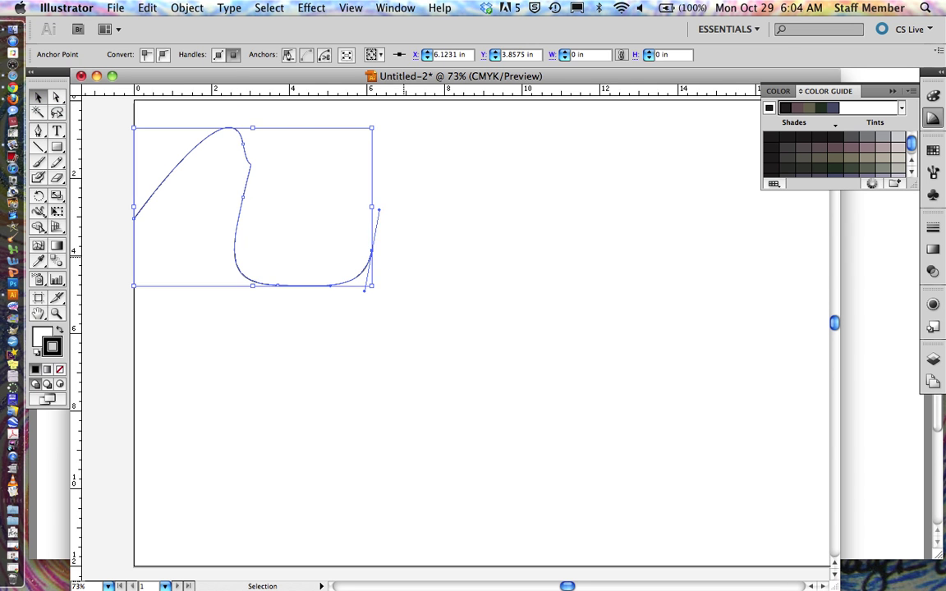
click(399, 231)
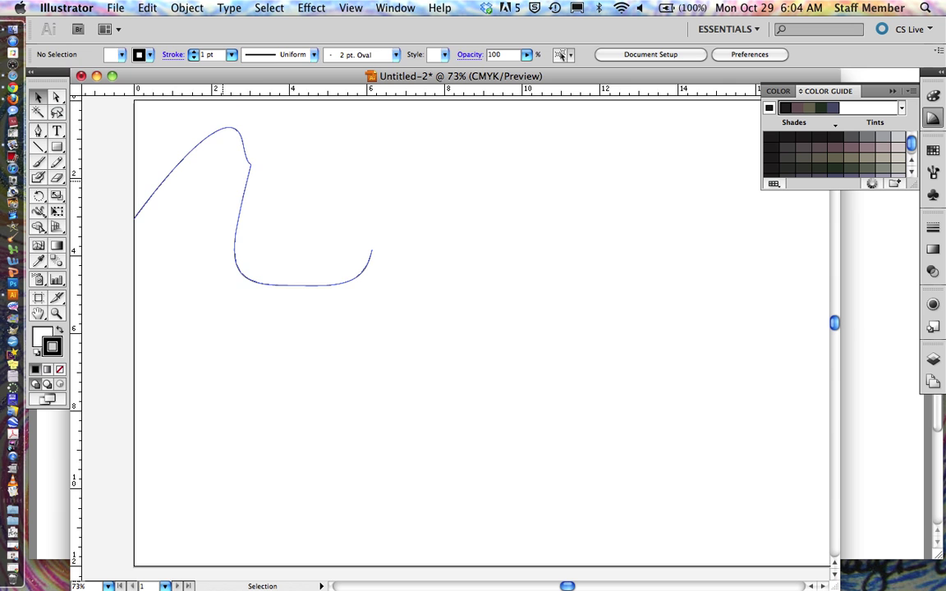
click(250, 168)
key(Delete)
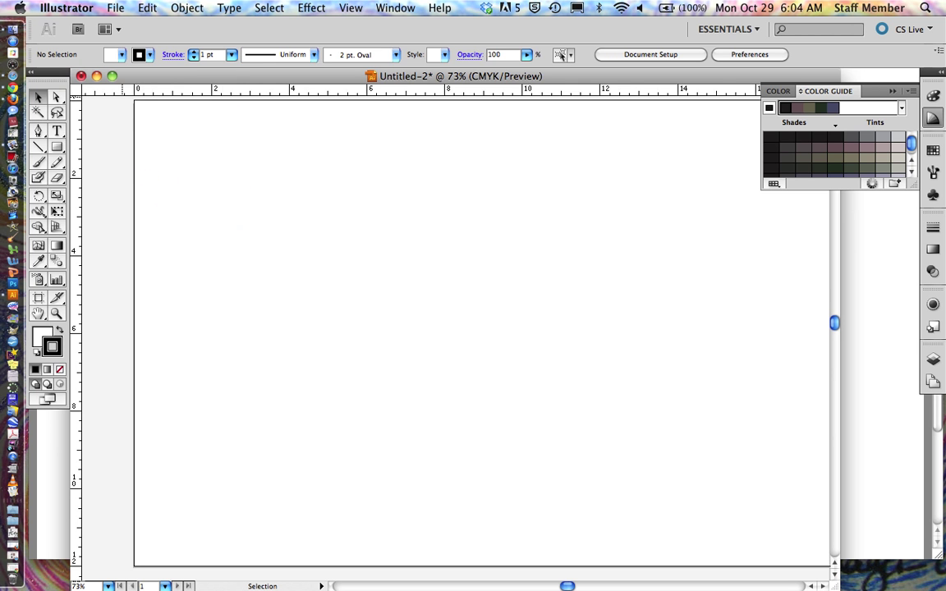
Set the default fill to None and the stroke weight to 3 pt, keeping the black stroke colour.
click(120, 54)
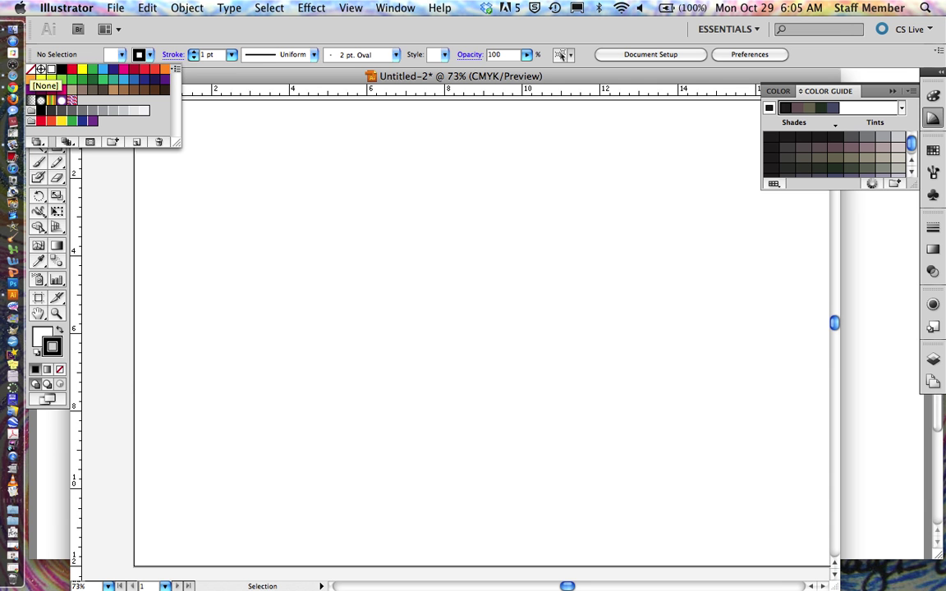
click(31, 69)
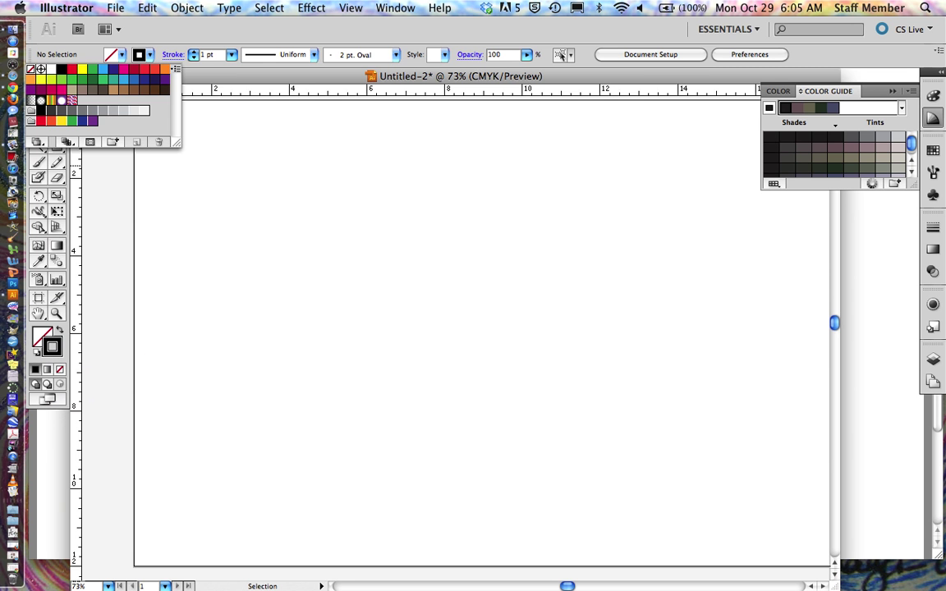
click(148, 54)
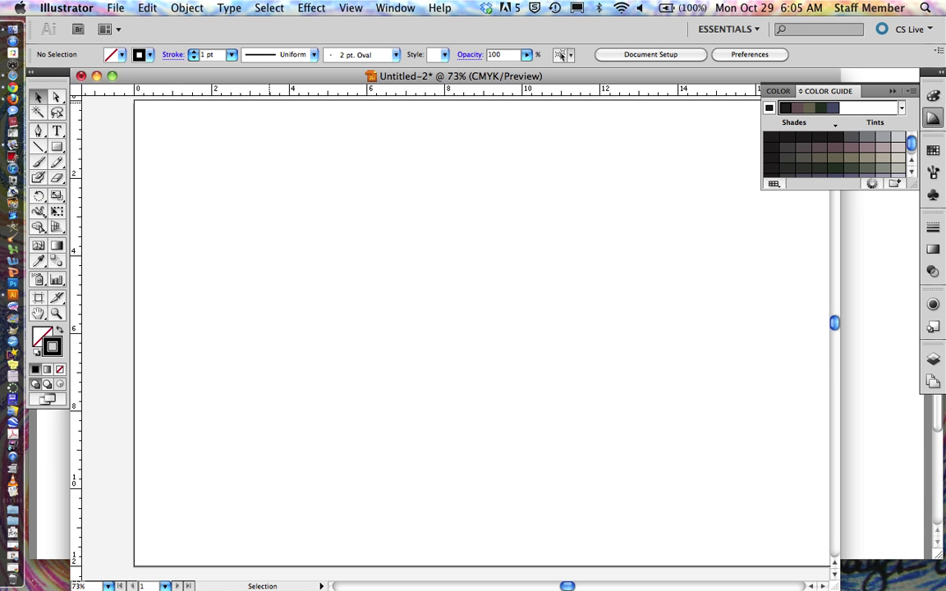
click(194, 51)
click(313, 54)
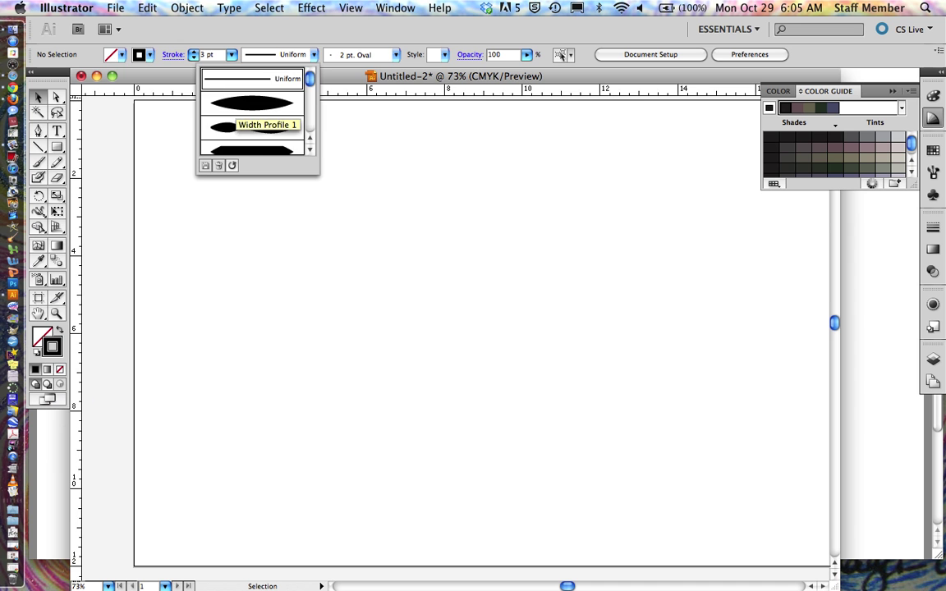
scroll(251, 119, down, 3)
scroll(250, 119, up, 3)
key(Escape)
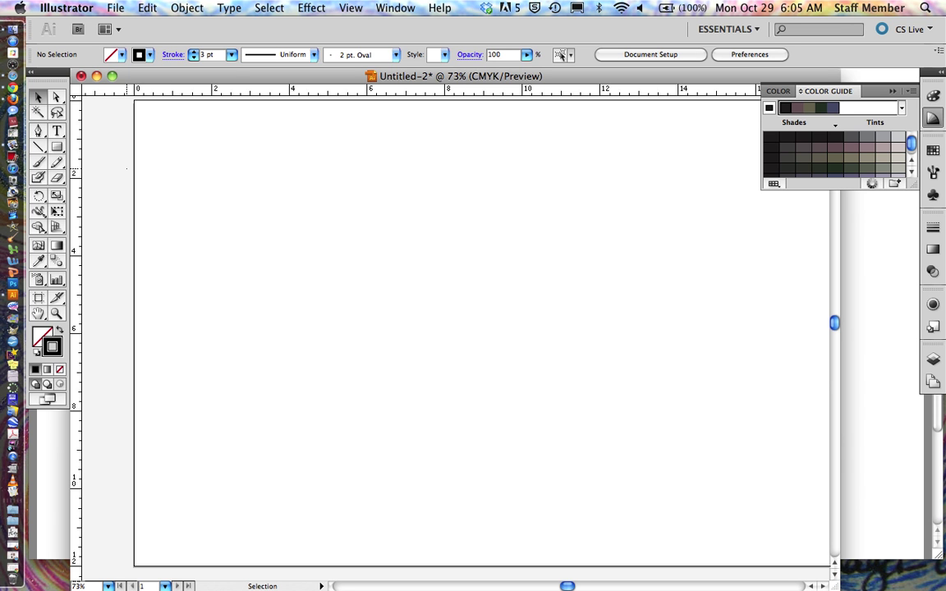
mouse_move(126, 168)
mouse_down()
mouse_move(154, 143)
mouse_move(140, 155)
mouse_up()
Draw a wavy Pen path from just outside the artboard's left edge, about 2.3 in down, through peaks and dips to about 11 in across.
key(p)
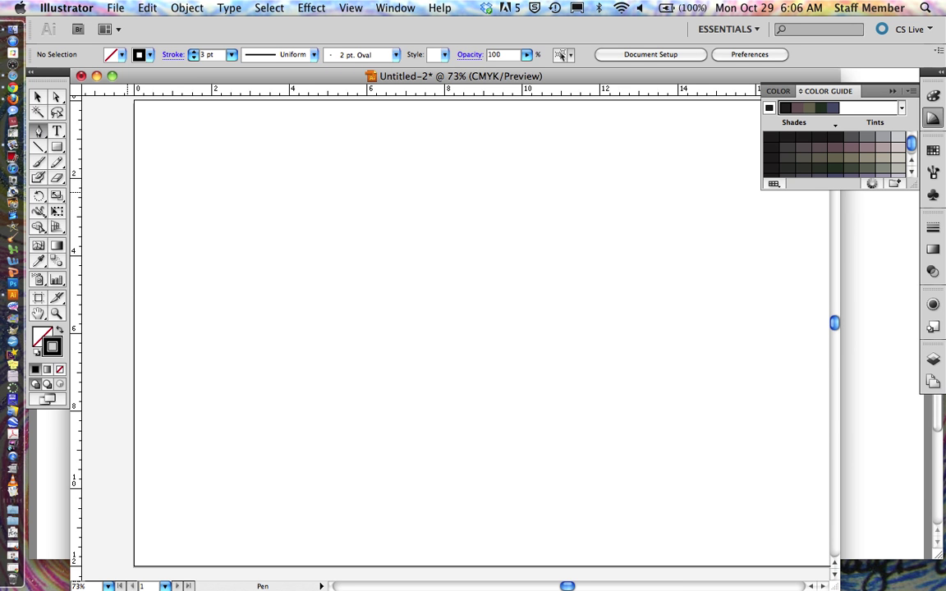
mouse_move(126, 191)
mouse_down()
mouse_move(143, 186)
mouse_move(211, 110)
mouse_move(233, 106)
mouse_move(237, 193)
mouse_move(251, 197)
mouse_move(258, 179)
mouse_up()
click(185, 130)
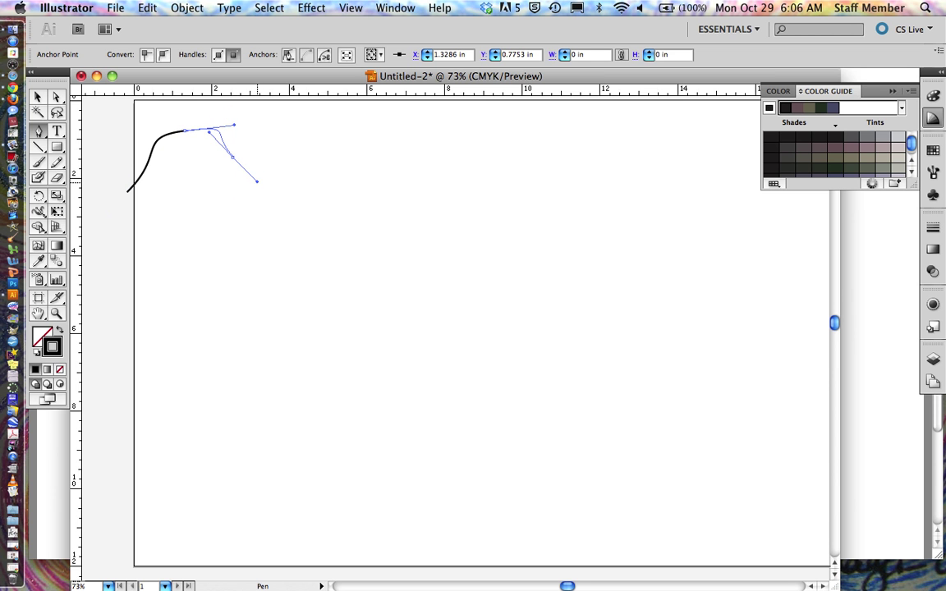
click(274, 224)
drag(274, 223, 298, 157)
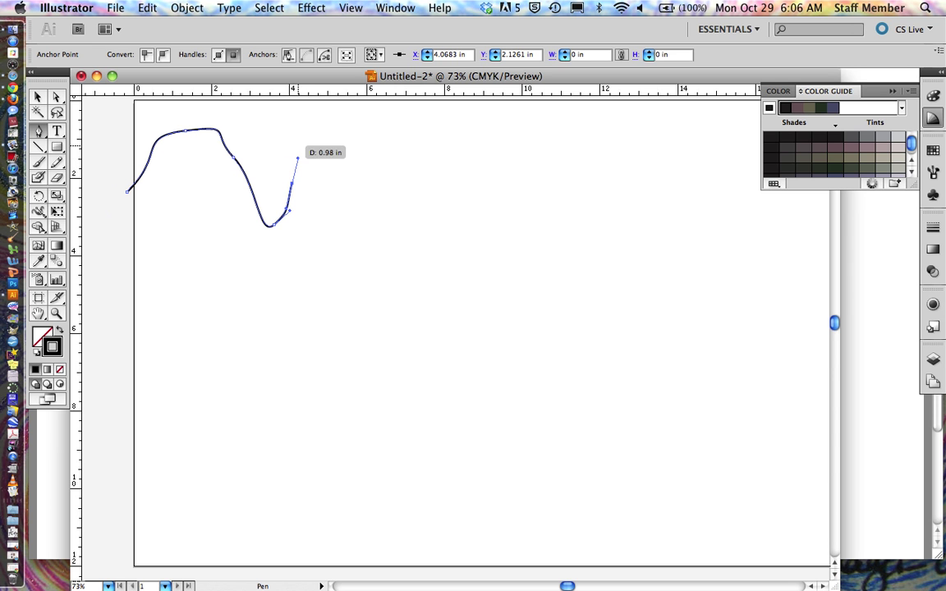
drag(306, 114, 317, 97)
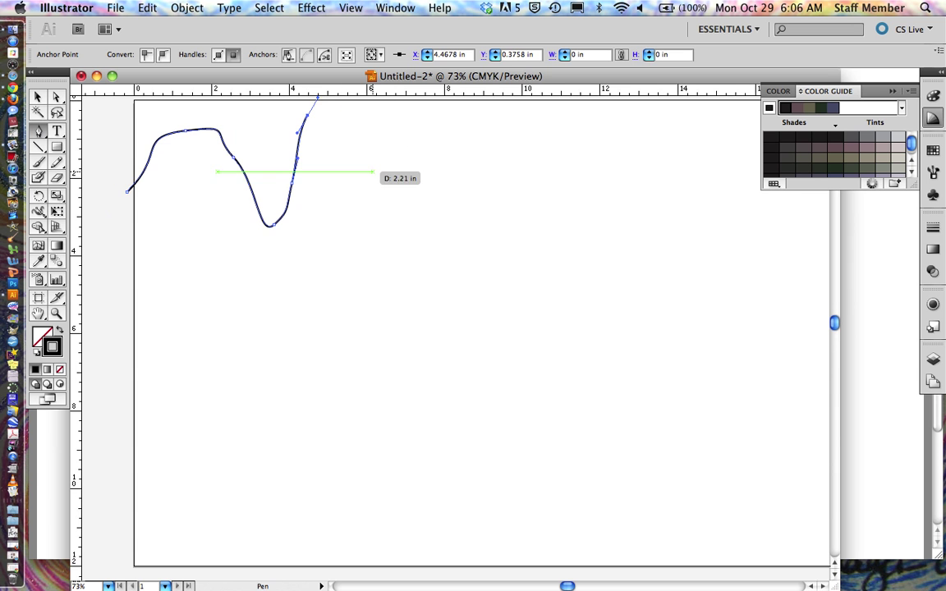
scroll(372, 170, up, 3)
drag(361, 165, 507, 249)
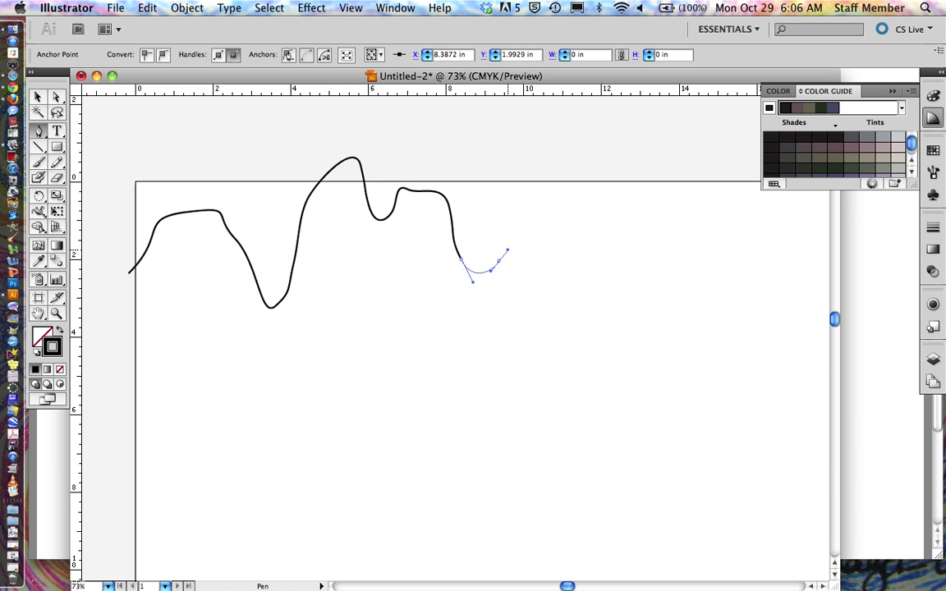
drag(522, 211, 564, 210)
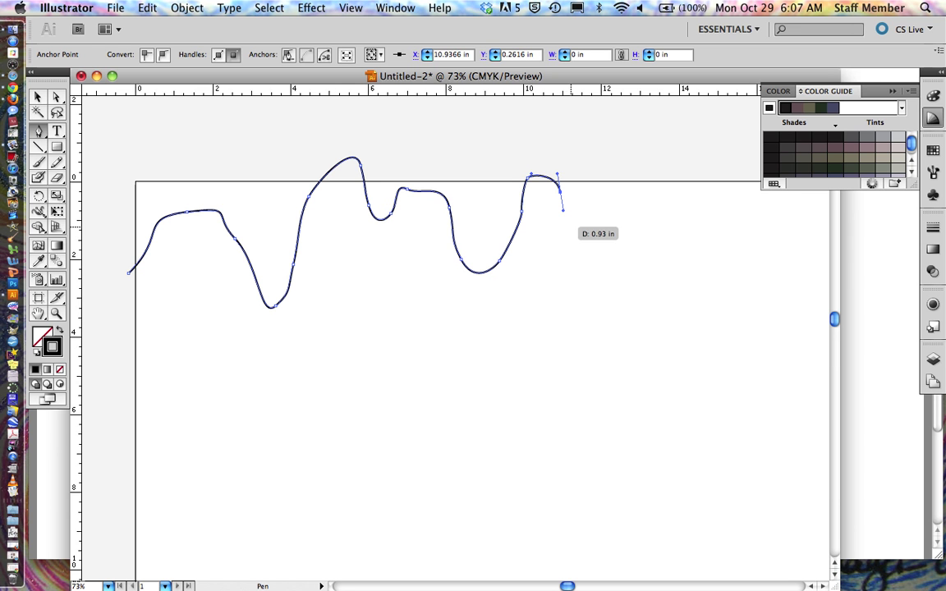
Continue the wavy path with further dips and peaks, ending just past the artboard's right edge at about 18.3 in across.
click(585, 312)
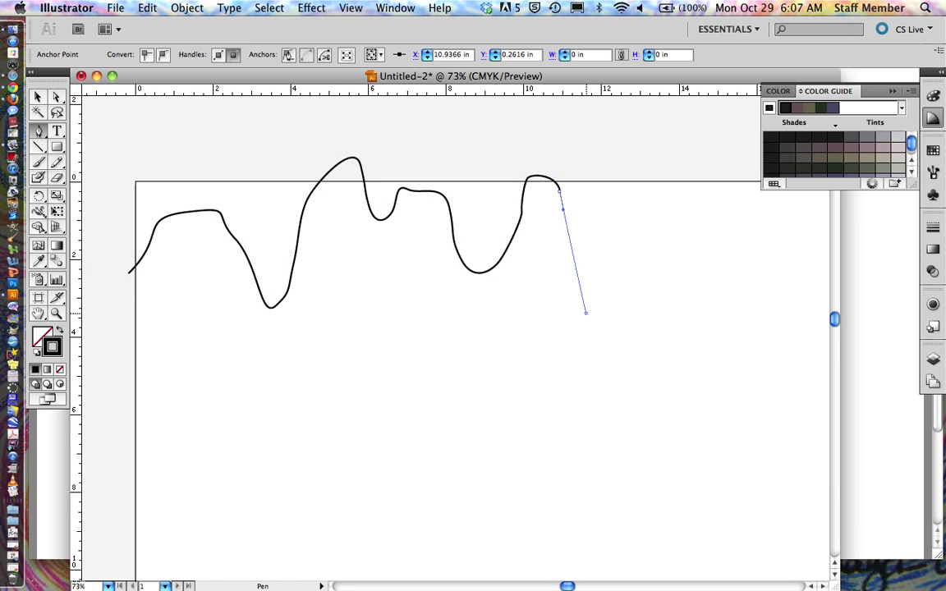
drag(585, 313, 616, 270)
drag(645, 229, 695, 262)
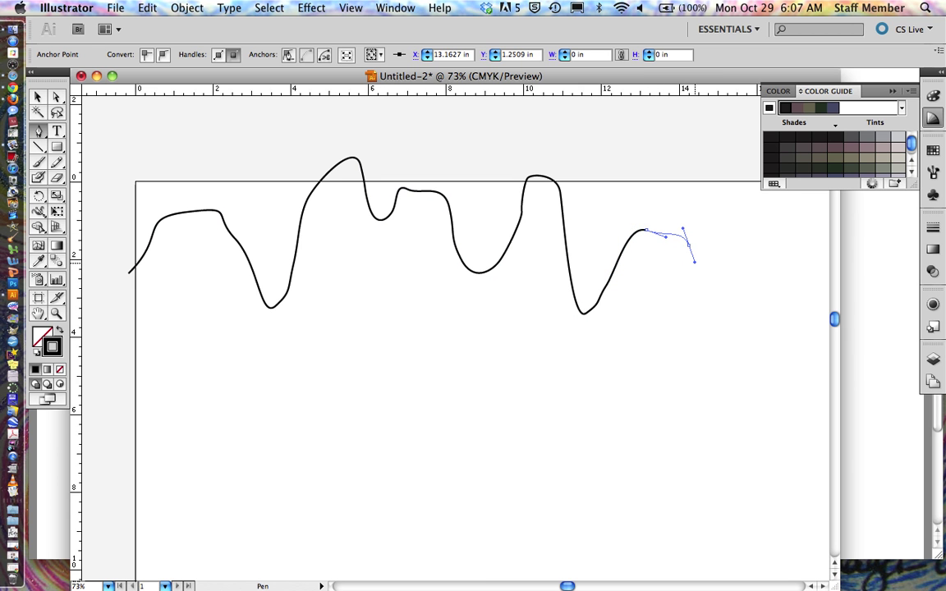
drag(703, 311, 742, 239)
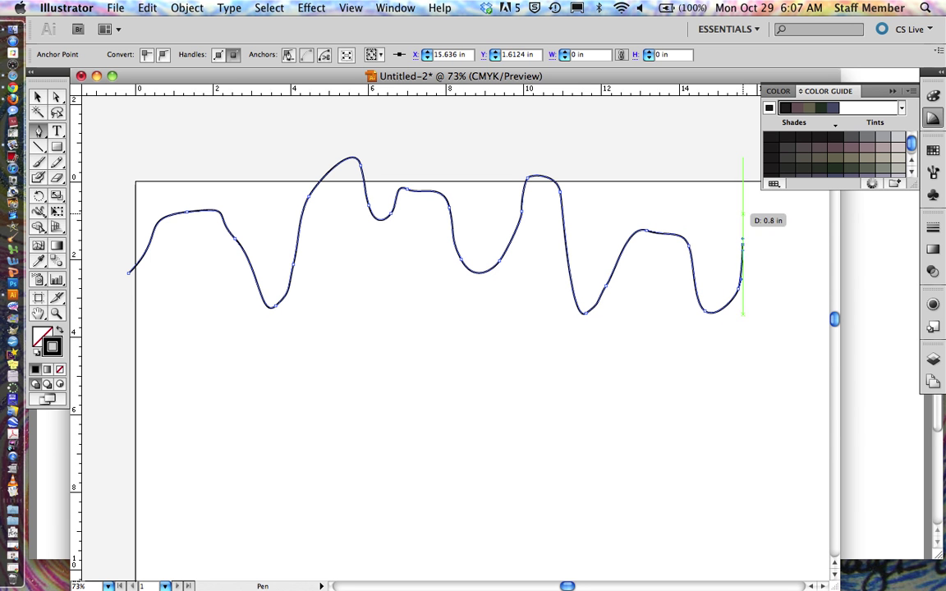
drag(752, 181, 725, 208)
click(742, 189)
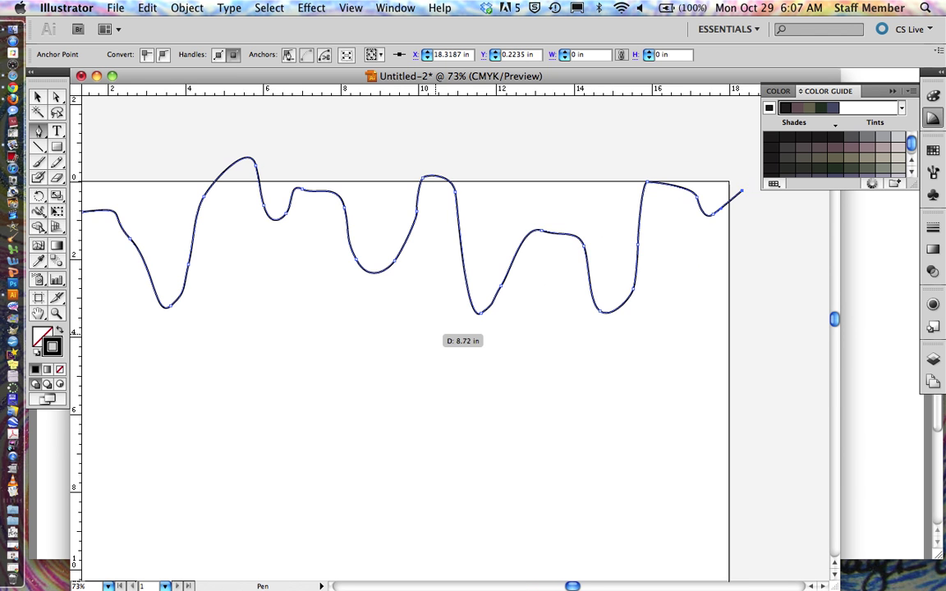
drag(434, 326, 457, 318)
scroll(410, 304, up, 7)
scroll(410, 304, left, 6)
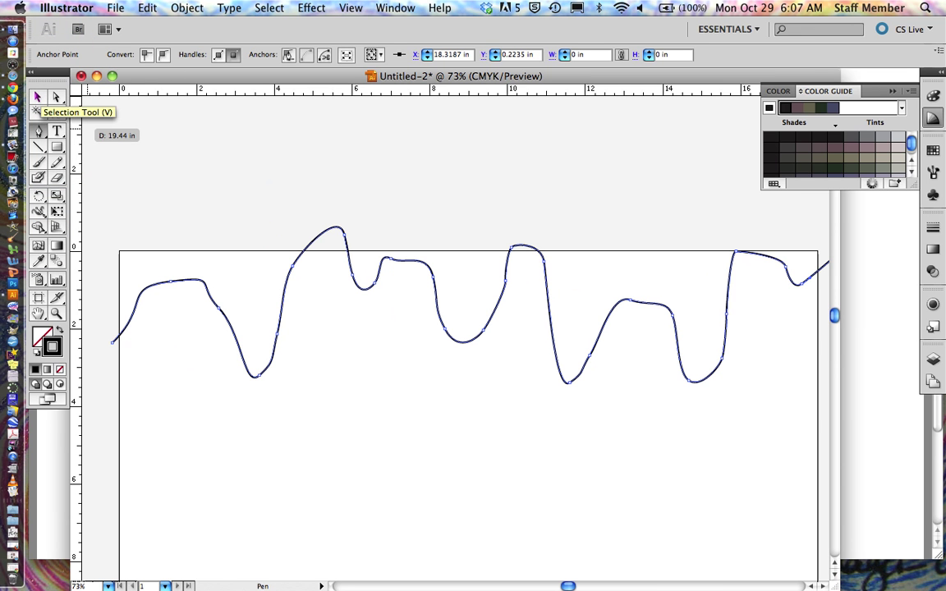
Try to paste a duplicate of the wavy line onto the artboard below it.
click(37, 98)
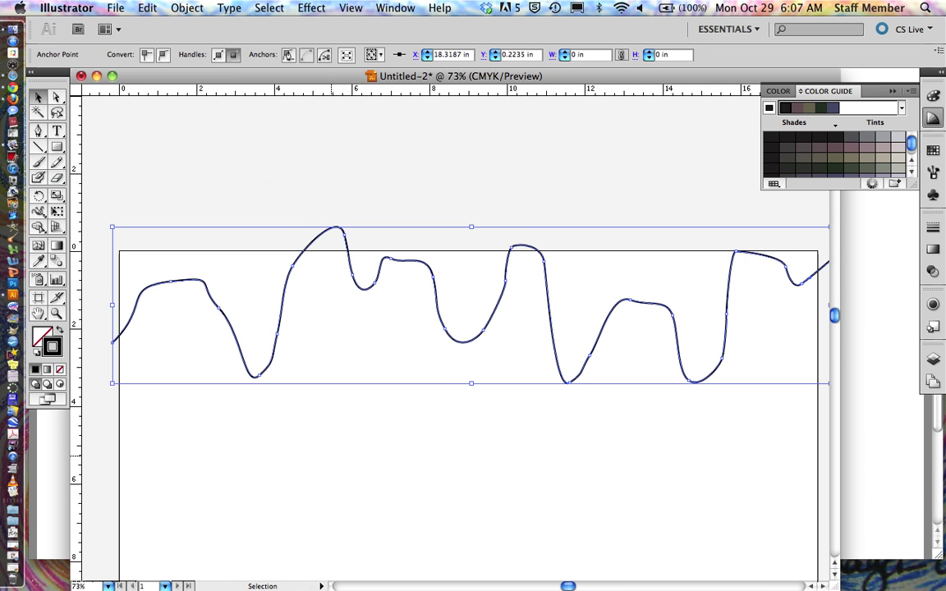
scroll(451, 329, down, 5)
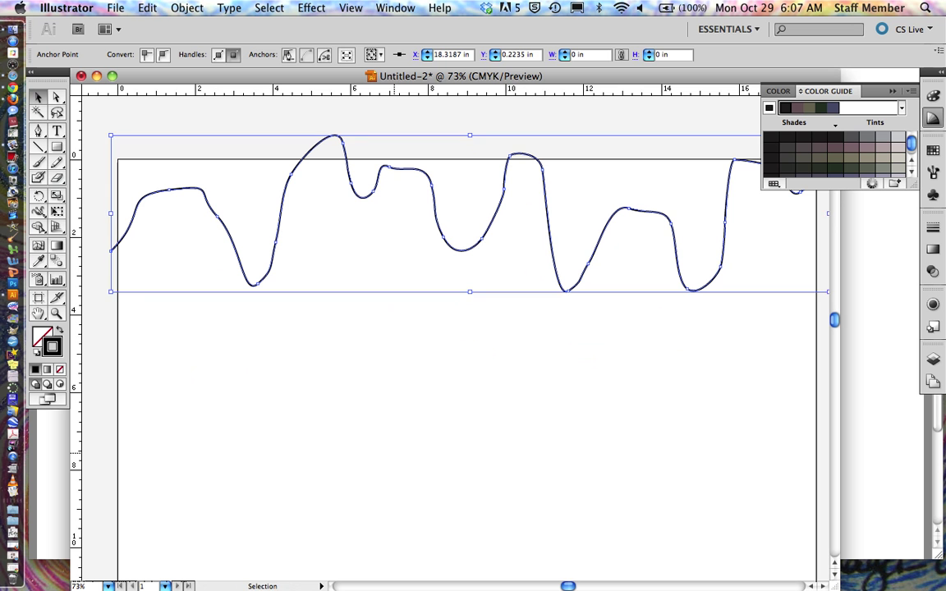
click(398, 487)
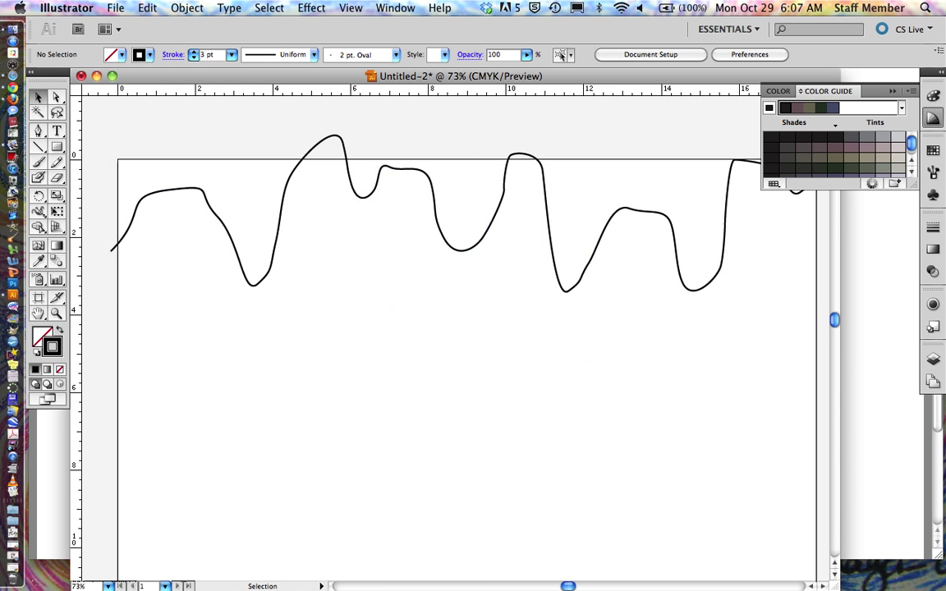
key(super+v)
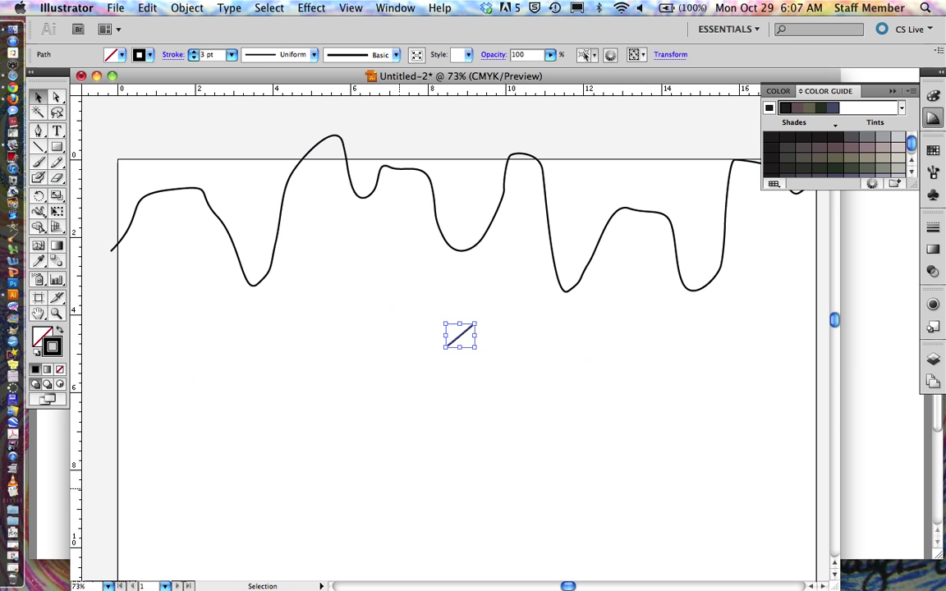
Delete the stray diagonal line, then copy the wavy line and place the pasted duplicate about 0.4 in below the original.
key(Delete)
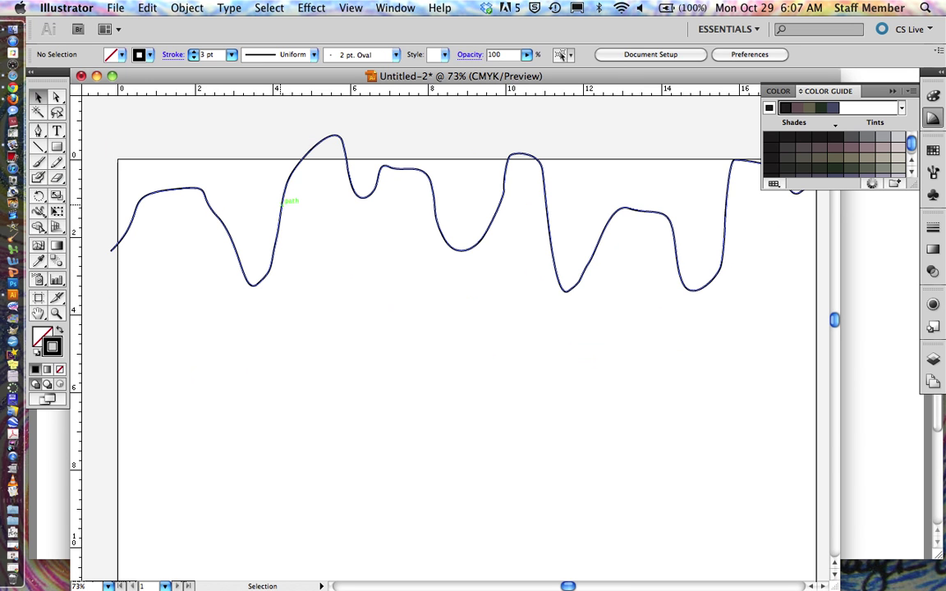
click(284, 202)
key(super+c)
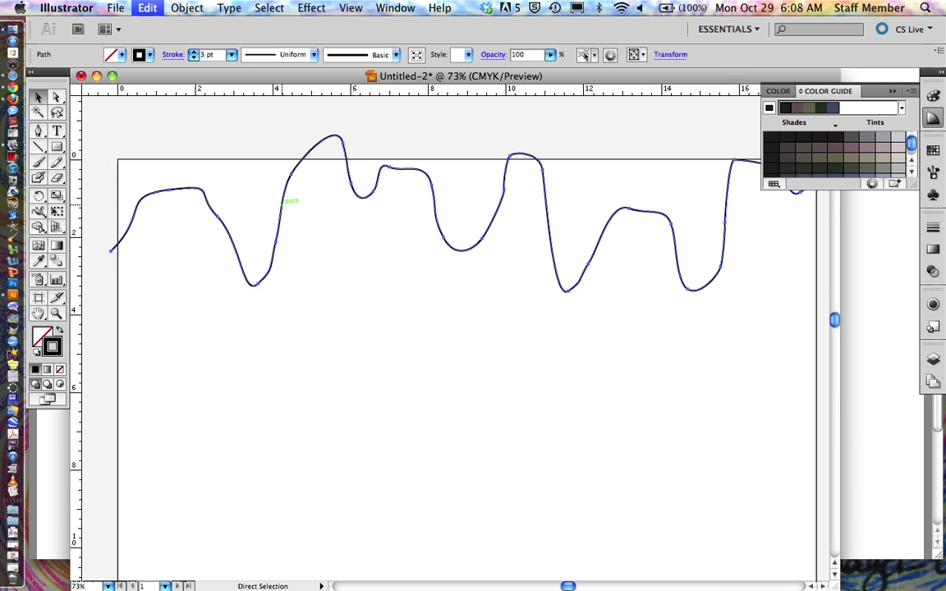
click(324, 332)
key(super+v)
key(super+v)
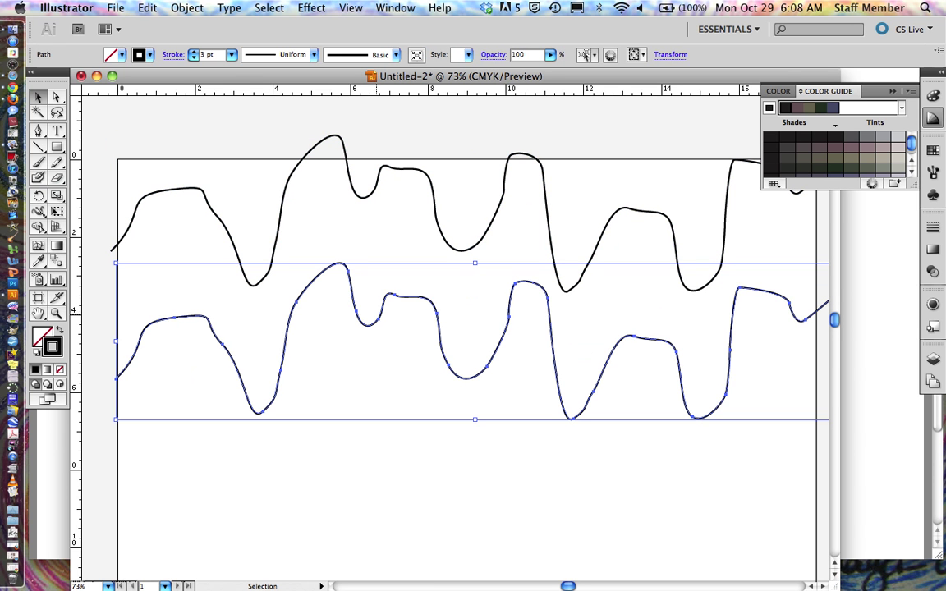
drag(386, 304, 380, 195)
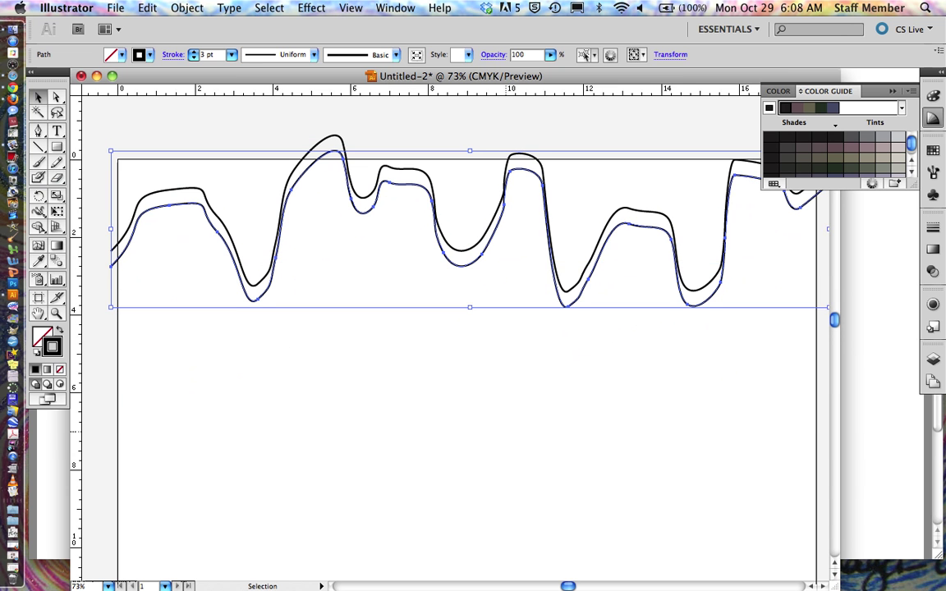
scroll(413, 304, down, 3)
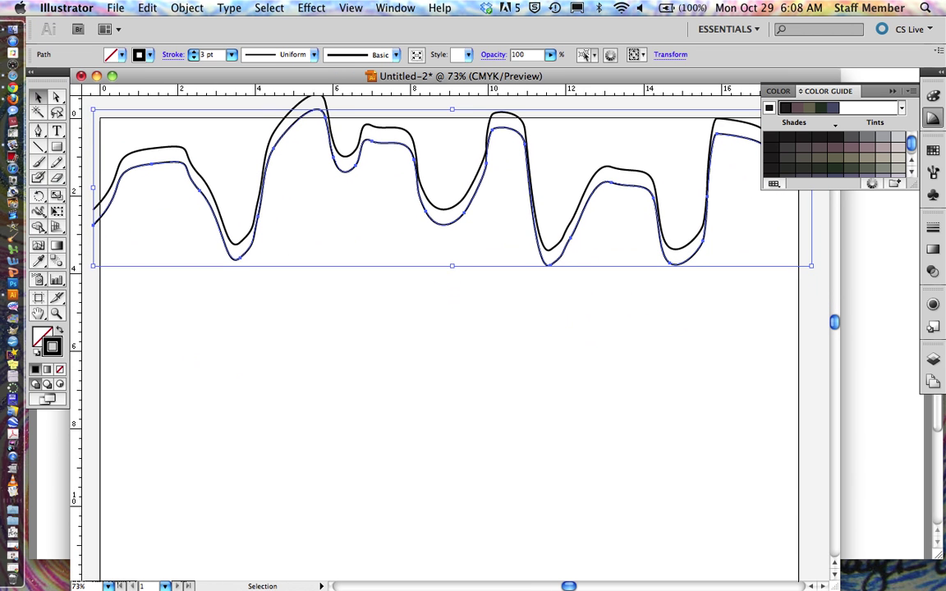
scroll(414, 303, down, 2)
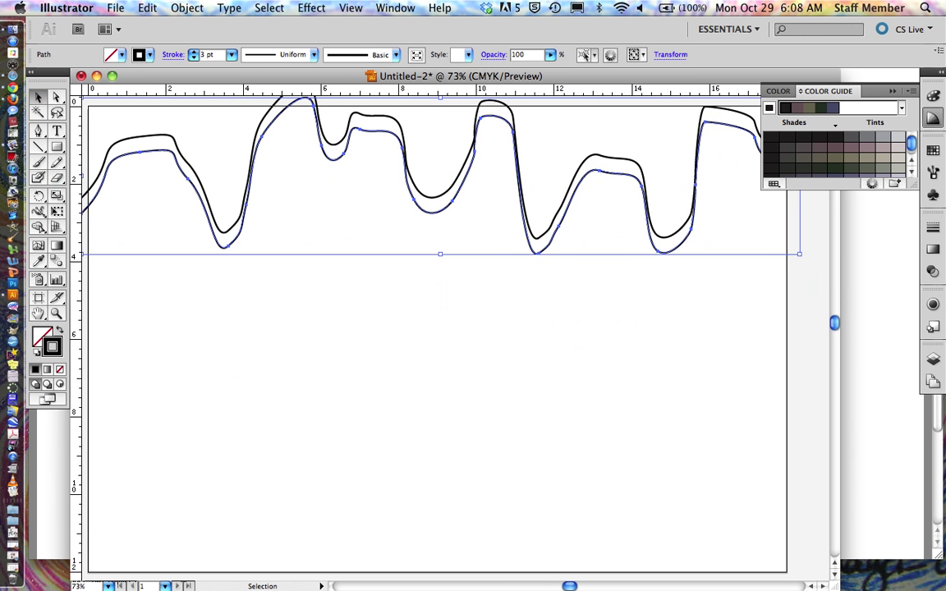
scroll(413, 304, right, 1)
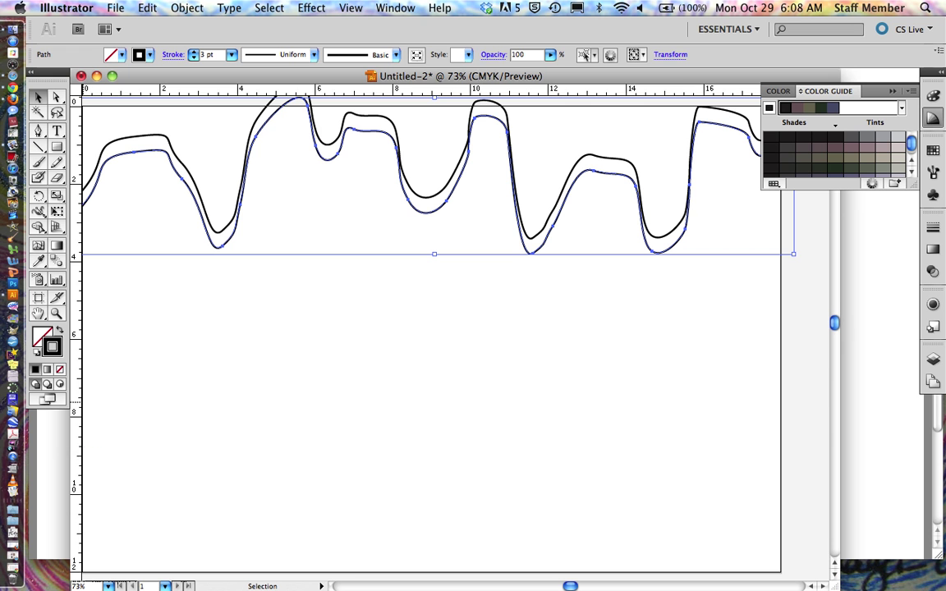
click(271, 348)
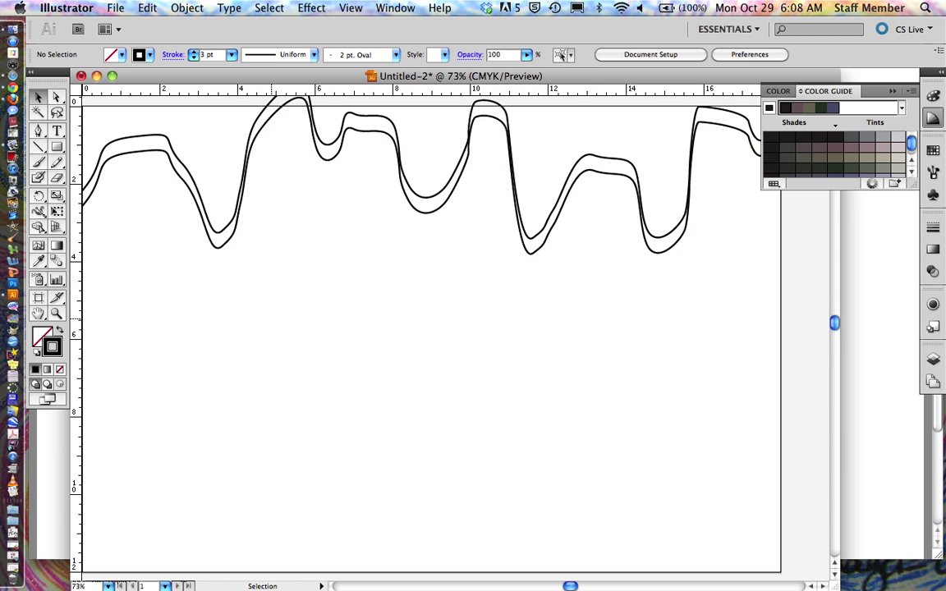
Move the original wavy line up until its highest peak is about 2.7 in above the artboard, and place the duplicate about 0.3 in beneath it.
scroll(308, 303, up, 1)
scroll(301, 138, up, 5)
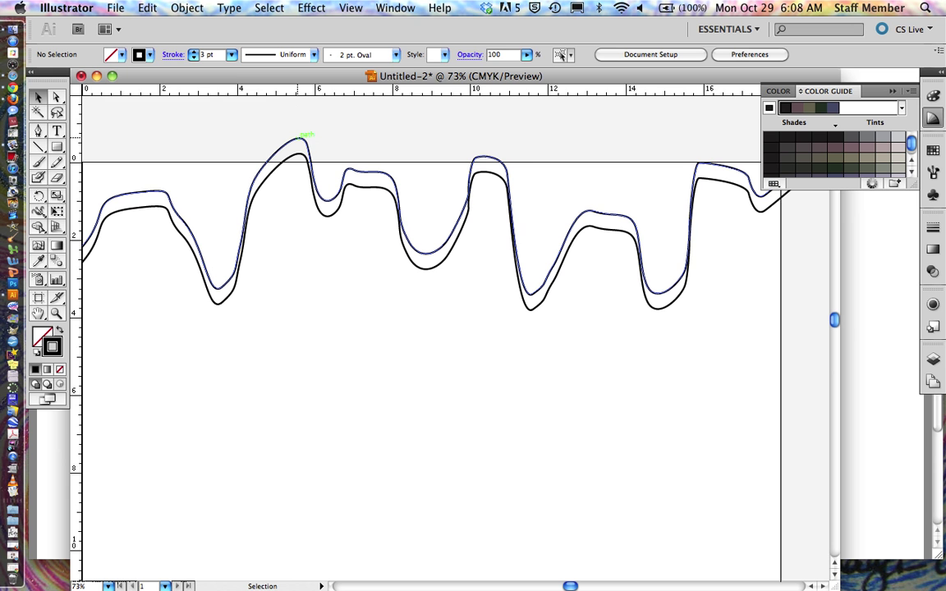
drag(300, 138, 307, 172)
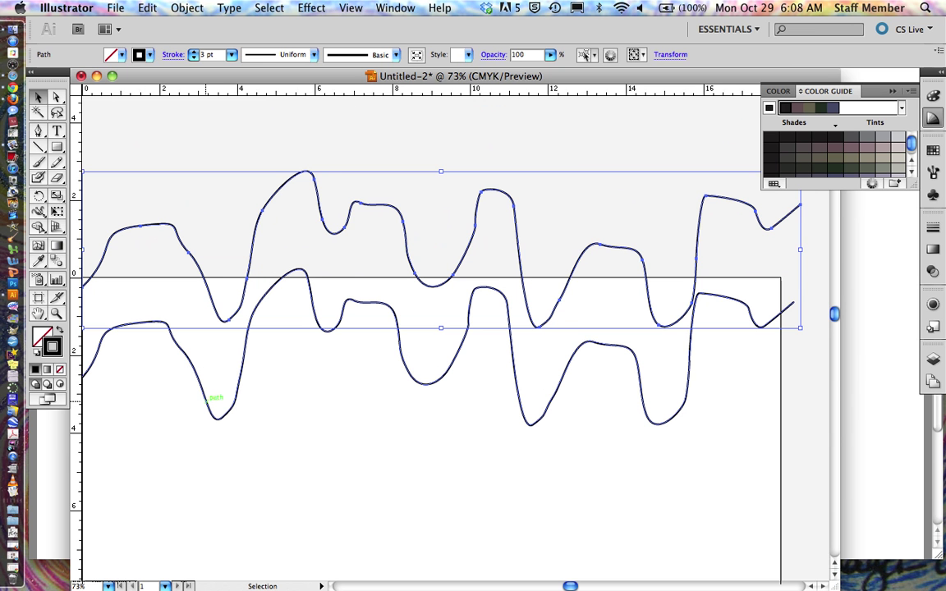
click(211, 395)
drag(212, 397, 221, 313)
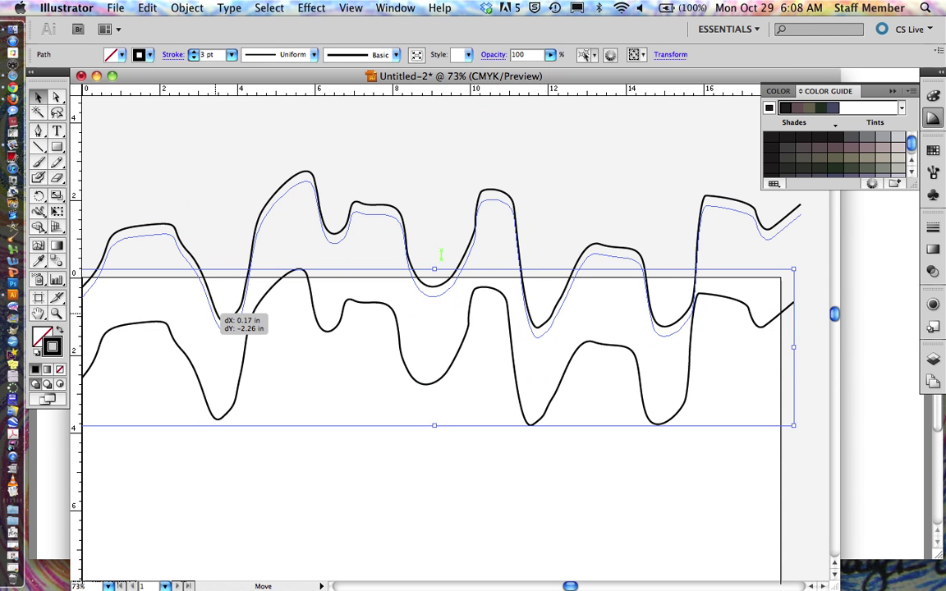
drag(221, 312, 221, 313)
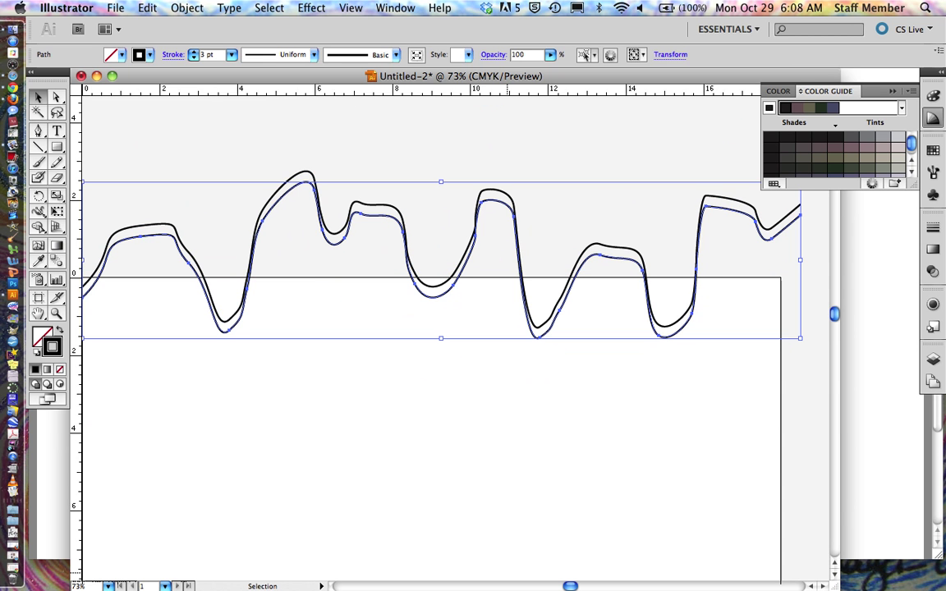
Paste a third and a fourth wavy line, aligning each about 0.25 in below the previous one.
key(super)
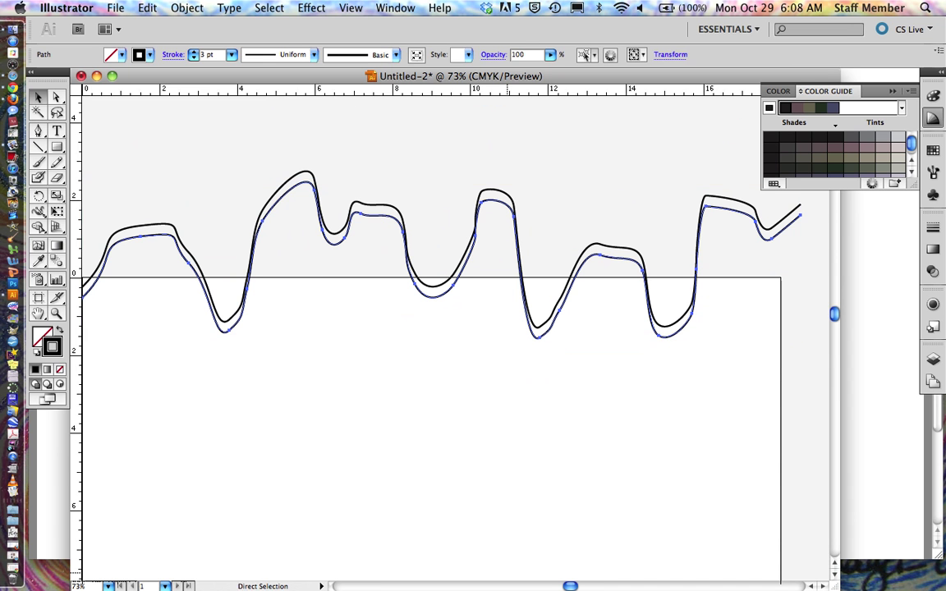
key(super+shift+a)
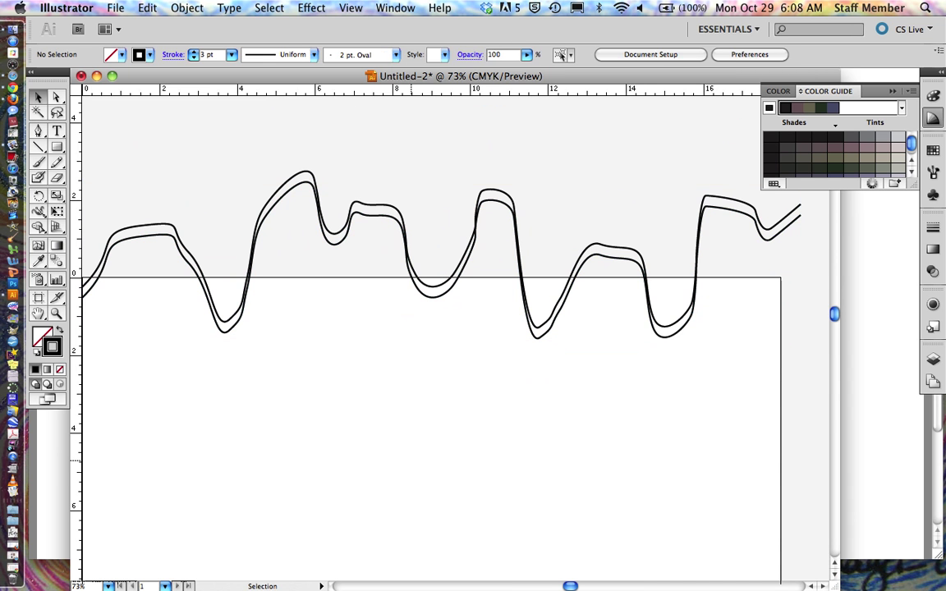
key(super+v)
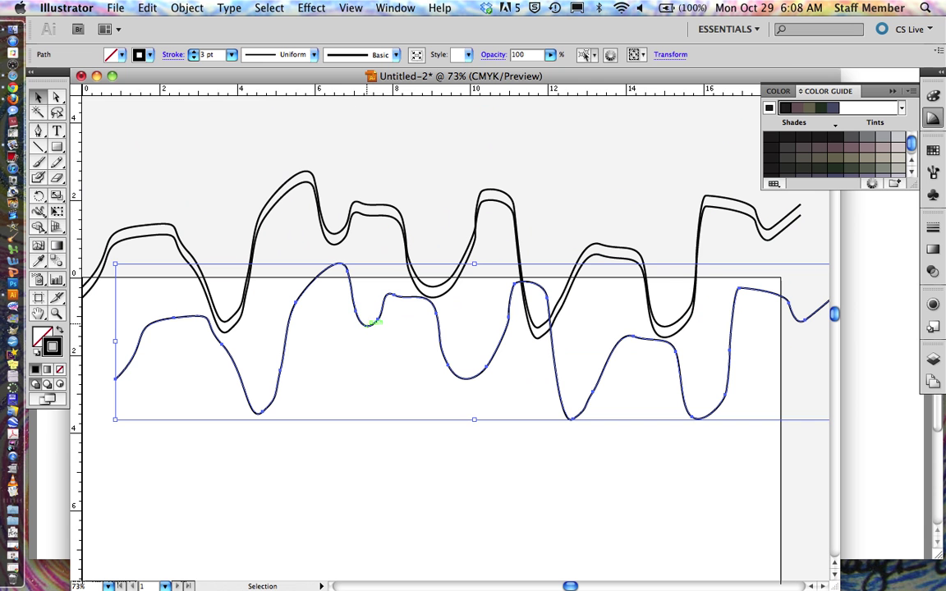
drag(372, 322, 339, 251)
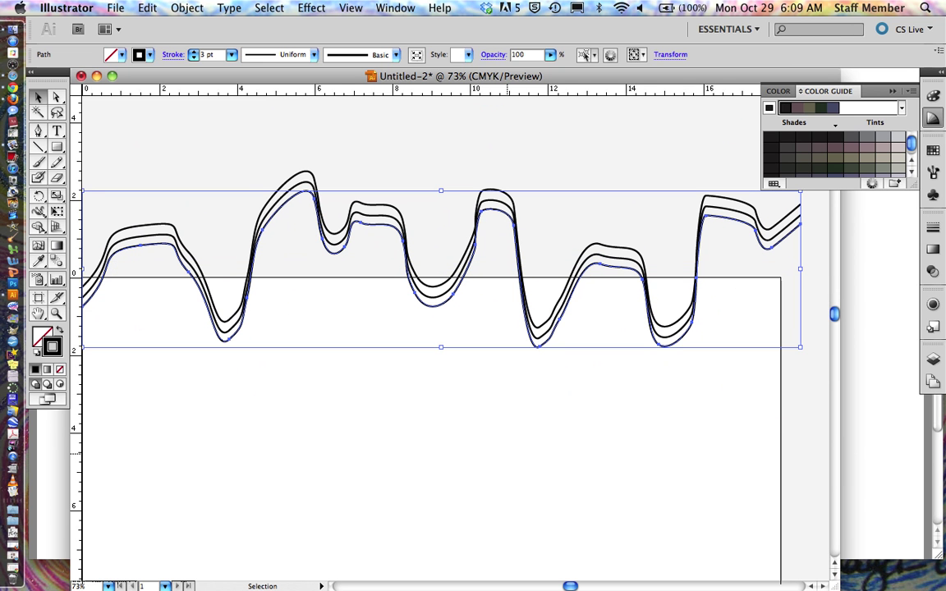
key(a)
key(super+shift+a)
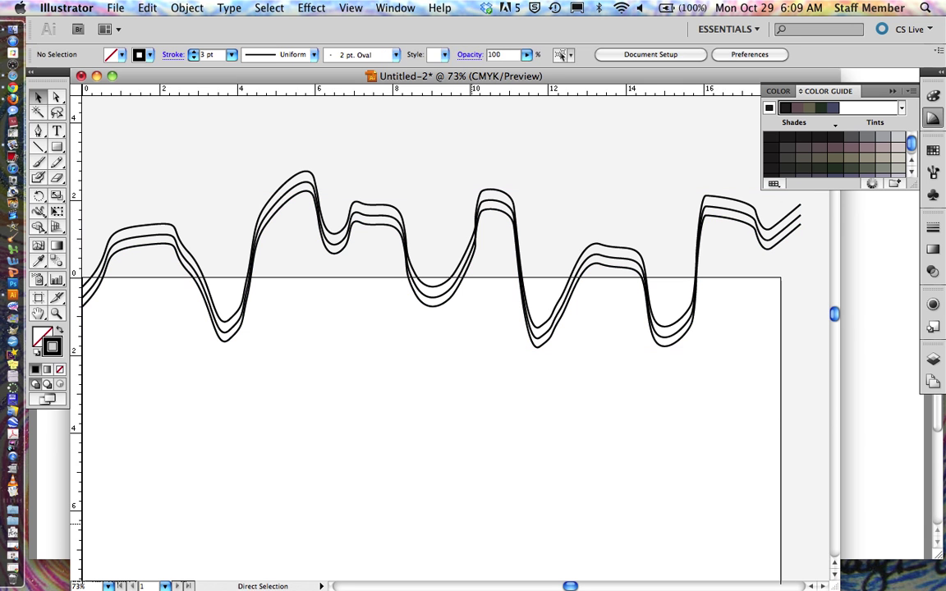
key(super+v)
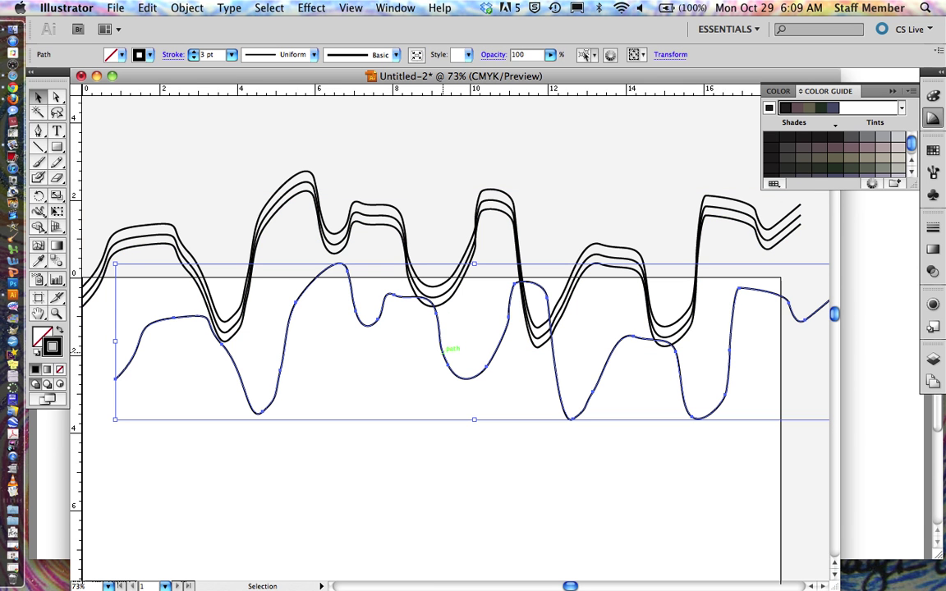
drag(445, 349, 415, 286)
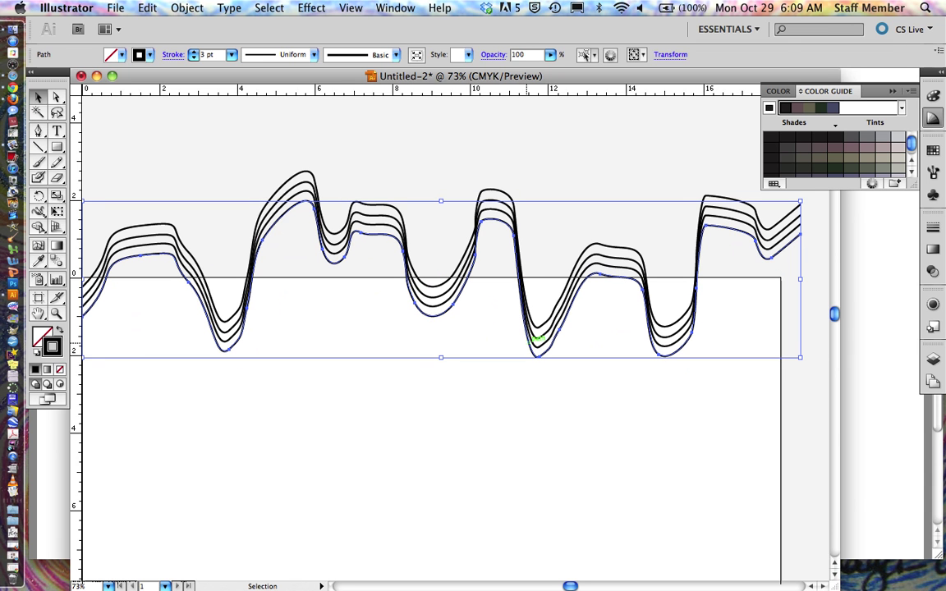
click(355, 427)
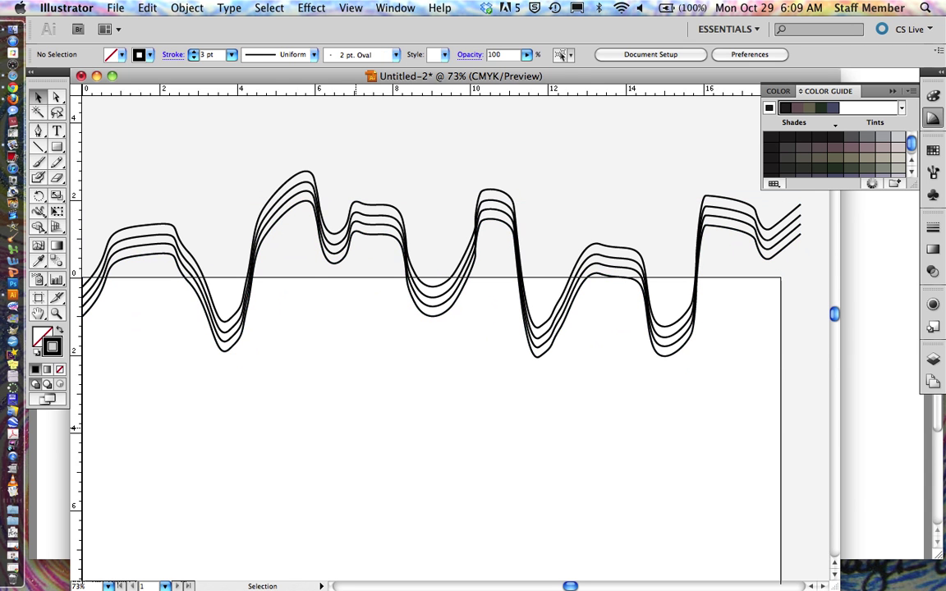
Add a fifth and a sixth pasted wavy line beneath the stack, keeping the spacing of about 0.25 in.
key(super+v)
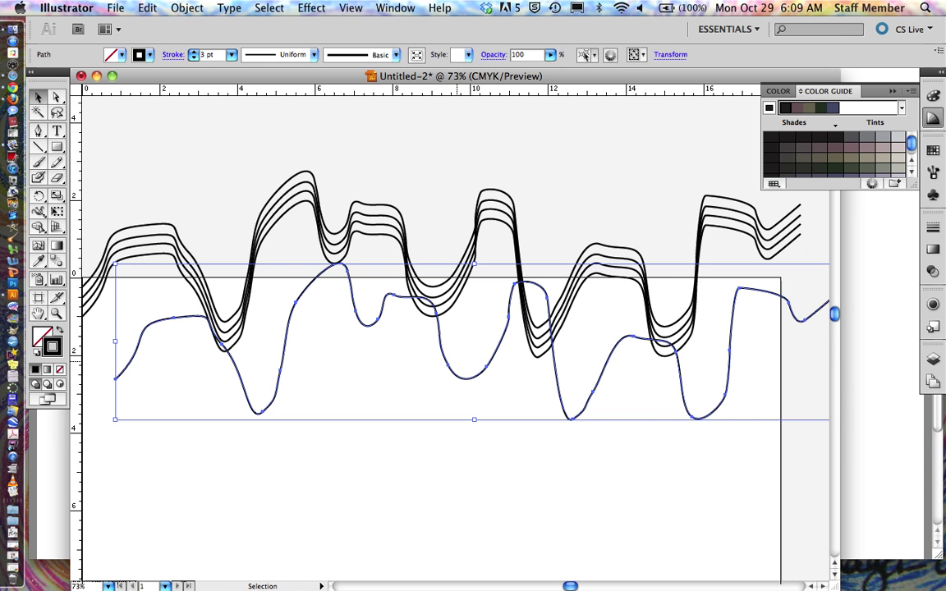
drag(456, 365, 424, 316)
key(super+z)
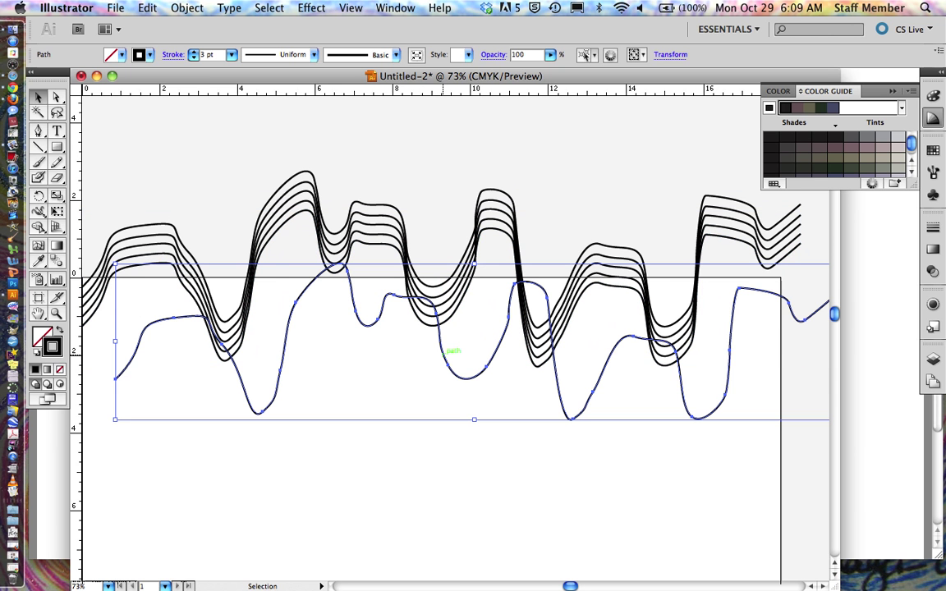
drag(448, 350, 414, 308)
key(a)
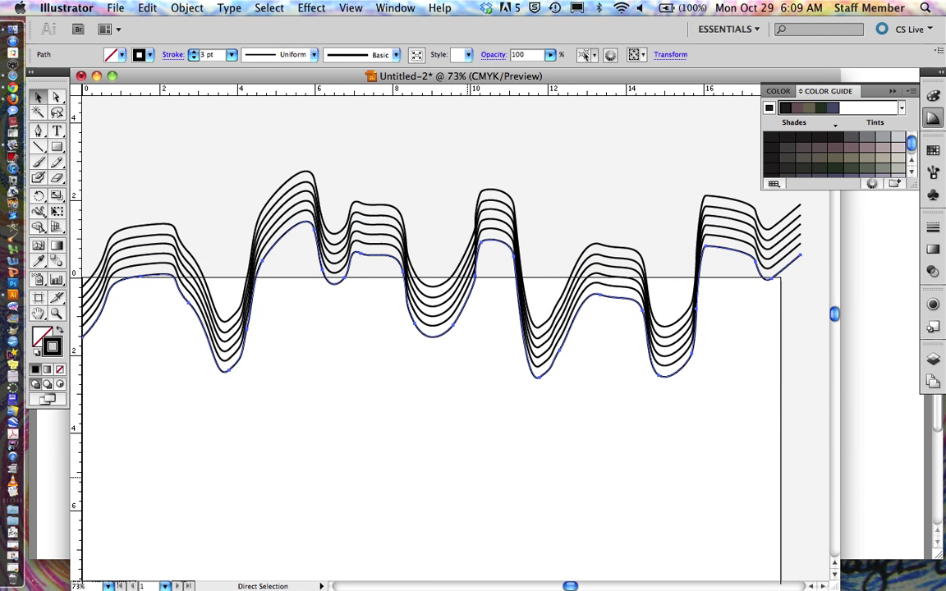
Paste the seventh and eighth wavy lines, aligned under the stack at the same spacing of about 0.25 in, and clear the selection.
key(super+z)
key(v)
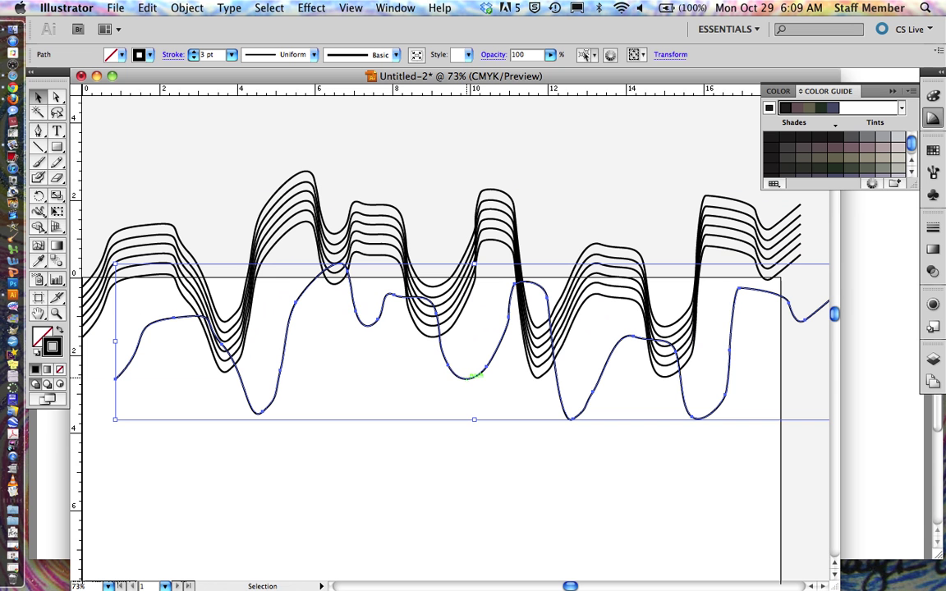
drag(474, 377, 441, 345)
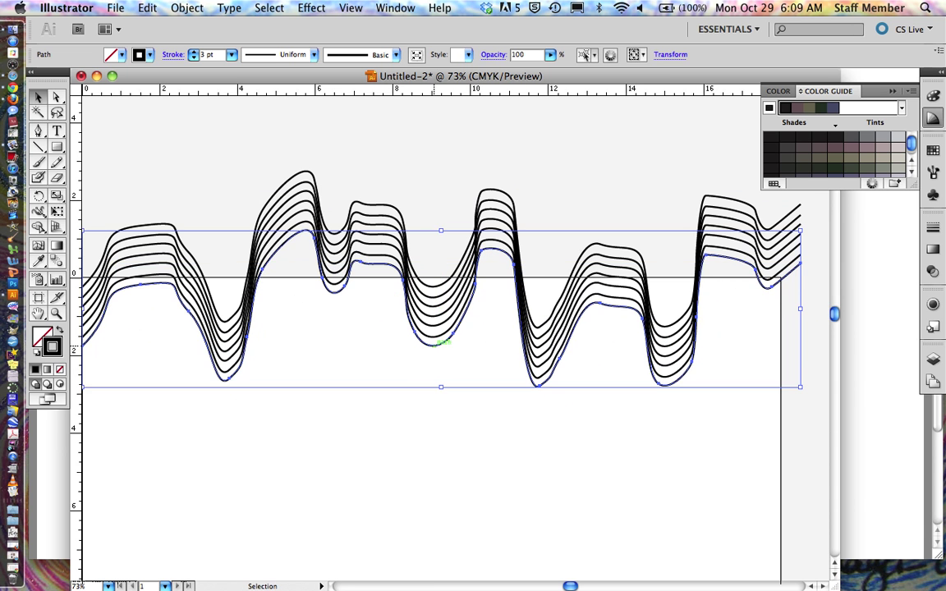
key(a)
key(v)
key(super+z)
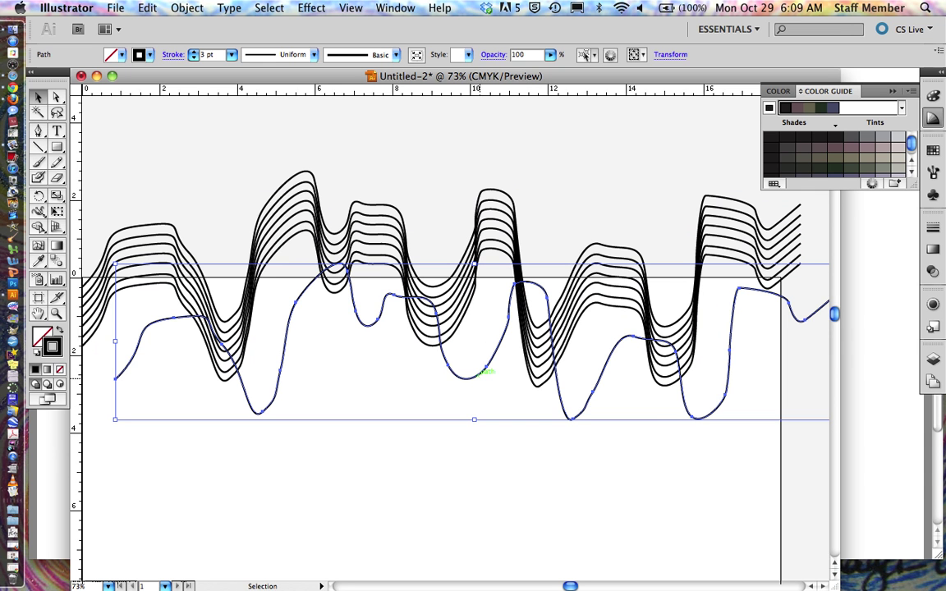
drag(478, 375, 441, 350)
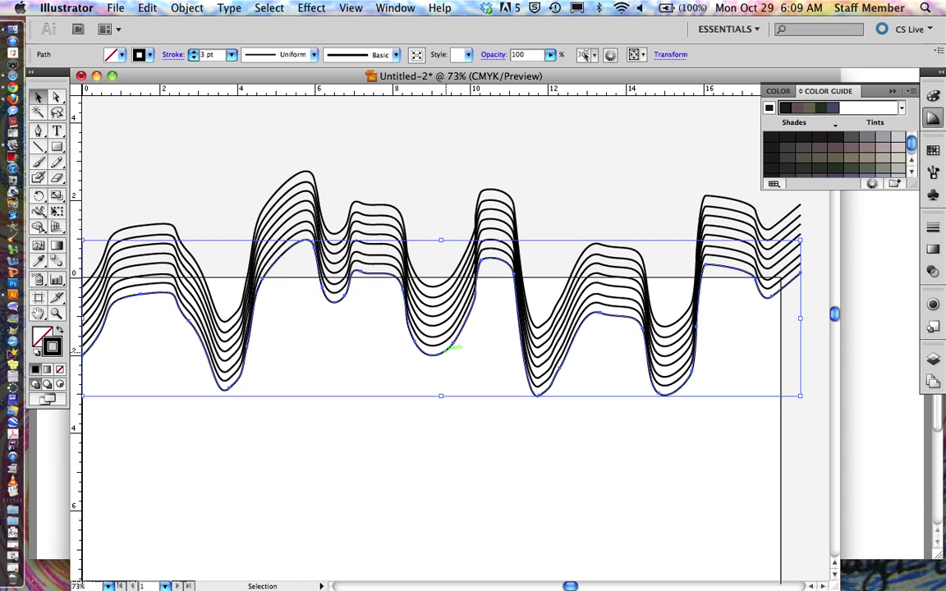
key(super+shift+a)
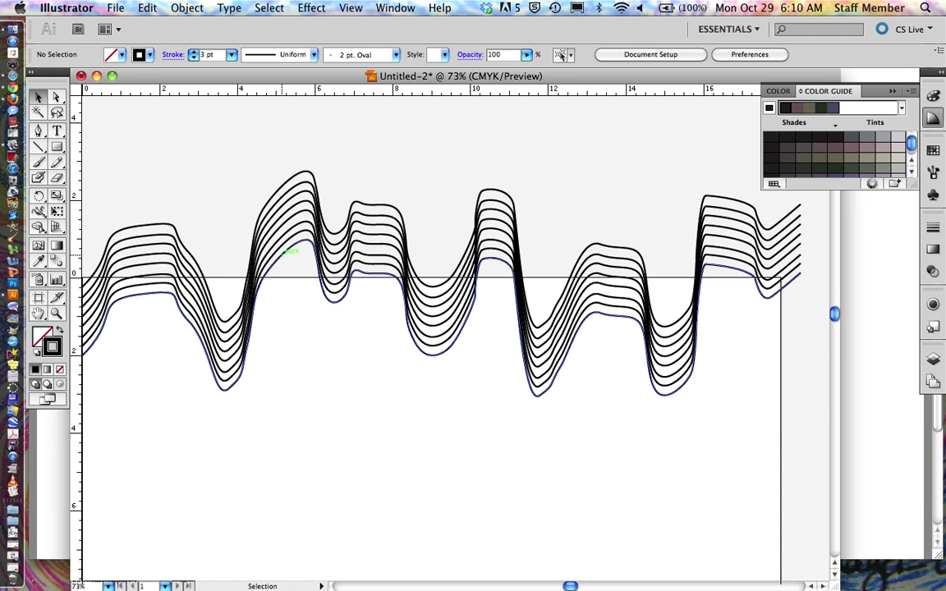
Copy all eight wavy lines together and place the pasted set about 2 in lower, continuing the even line spacing.
click(255, 228)
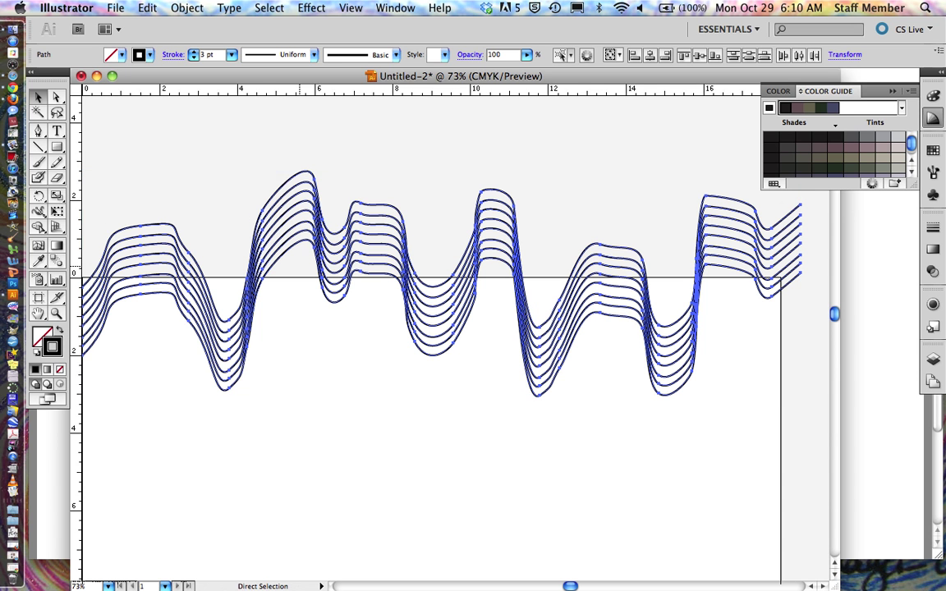
click(270, 8)
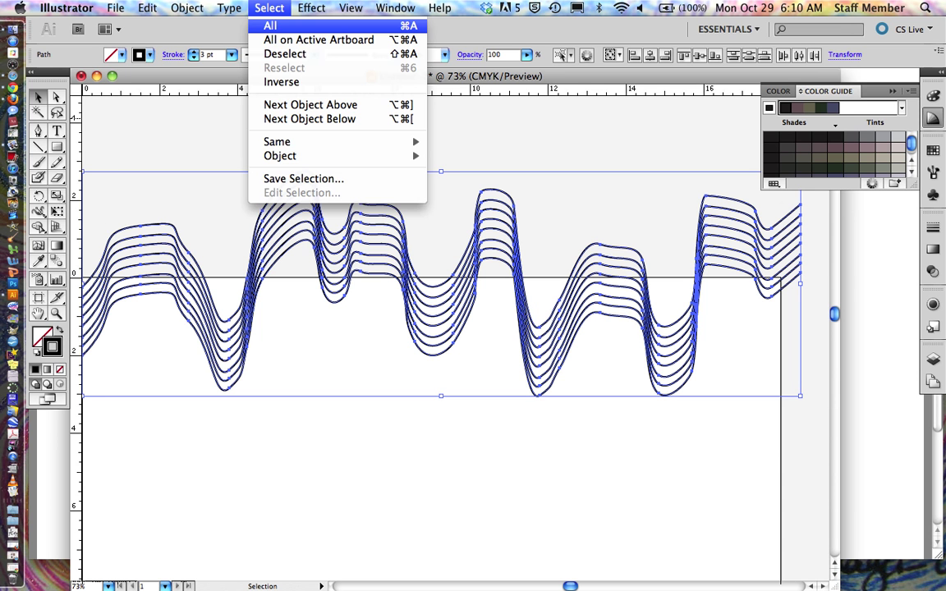
click(271, 25)
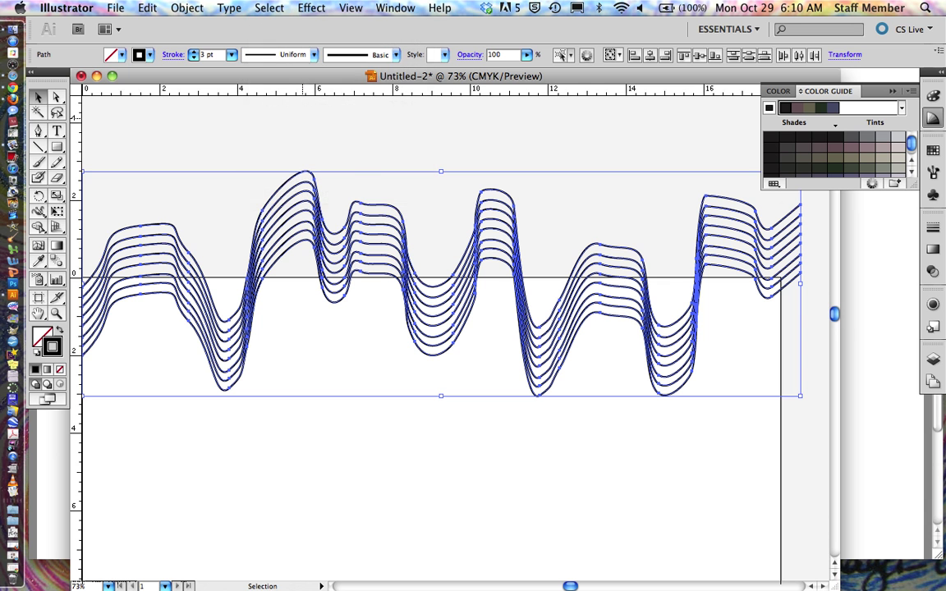
key(a)
key(v)
key(ctrl+shift+a)
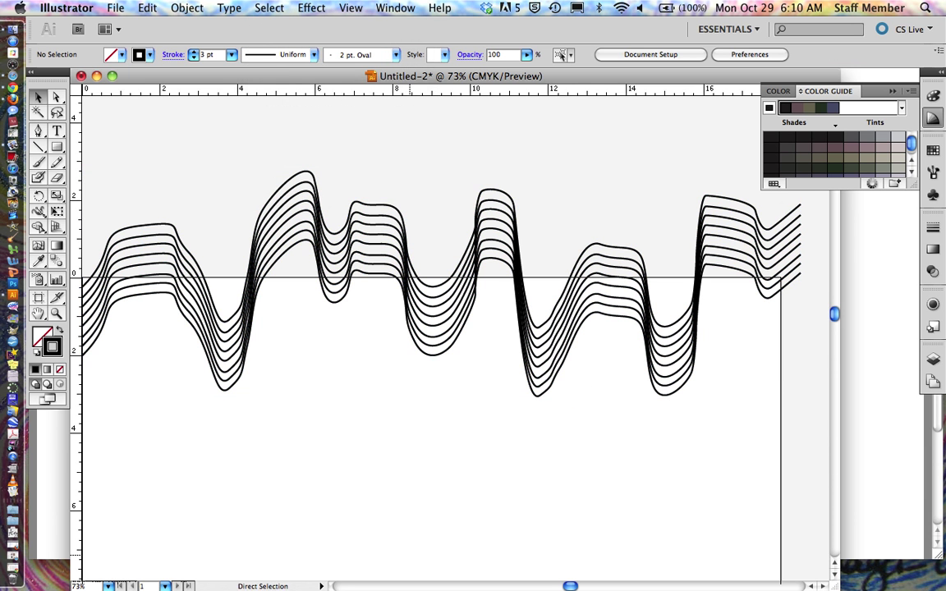
key(super+v)
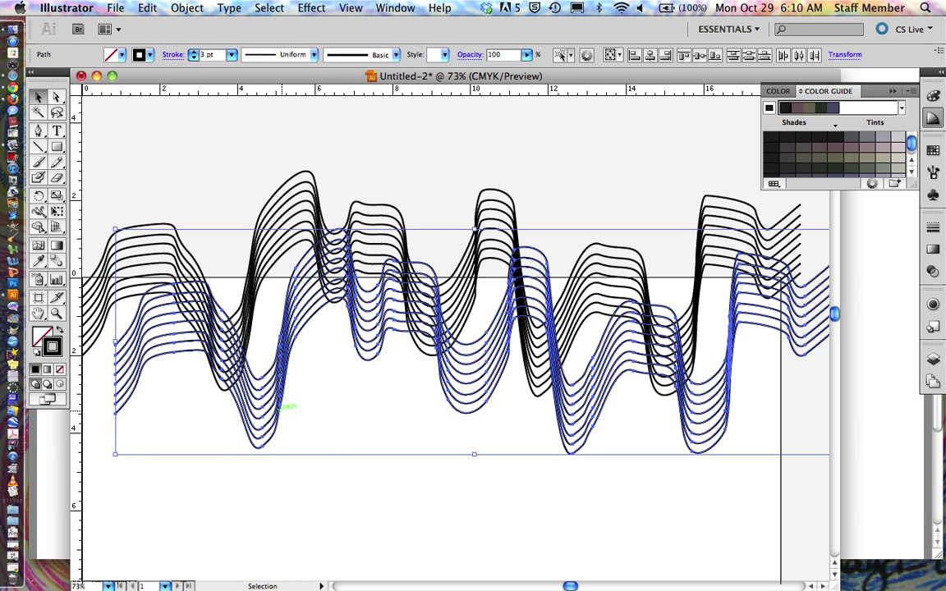
drag(275, 399, 246, 428)
key(super+shift+a)
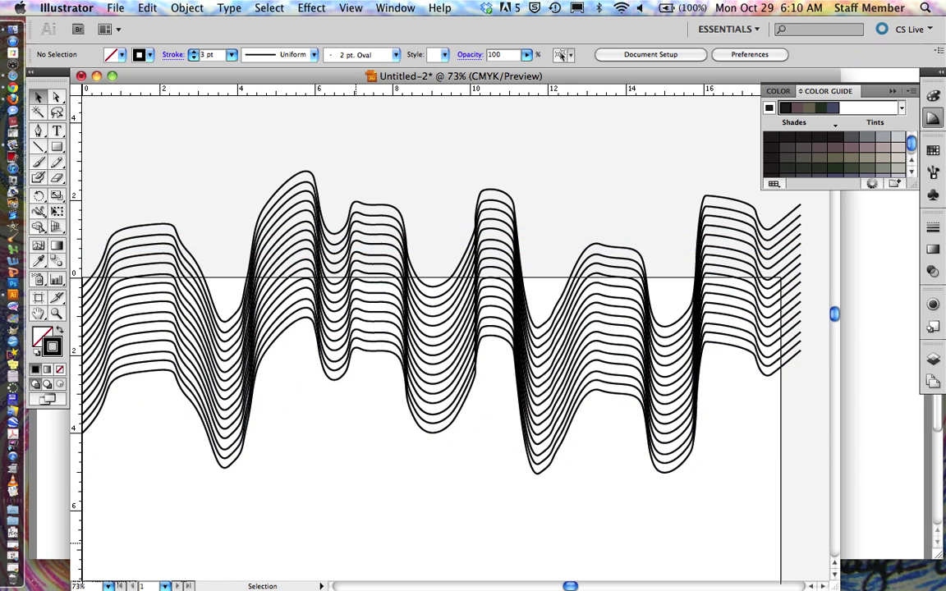
scroll(444, 328, down, 5)
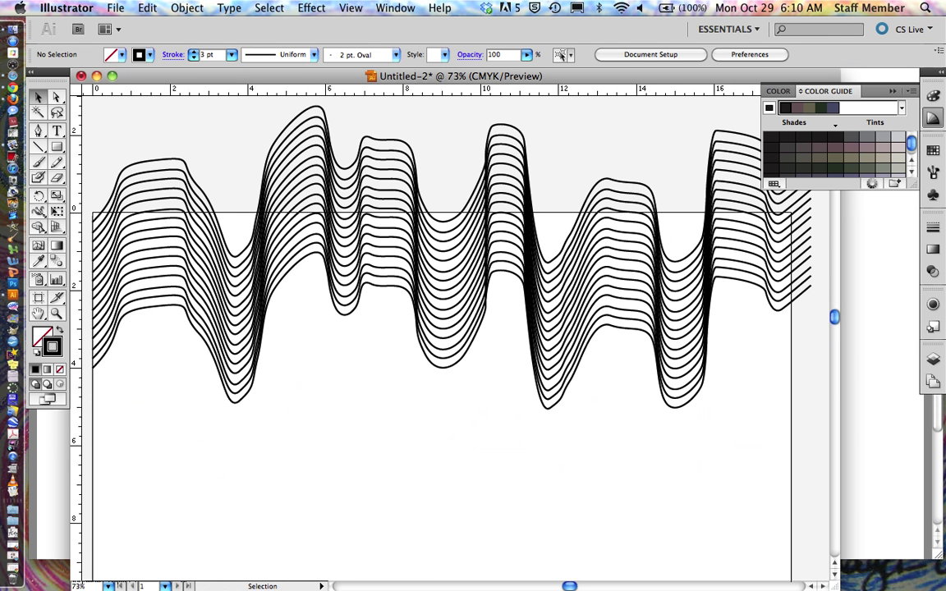
In Finder, open the example Op Art.jpg from Classes > Fundamentals Class > Op Art Drawing, examine its line spacing and color progression, and close it.
scroll(444, 329, down, 5)
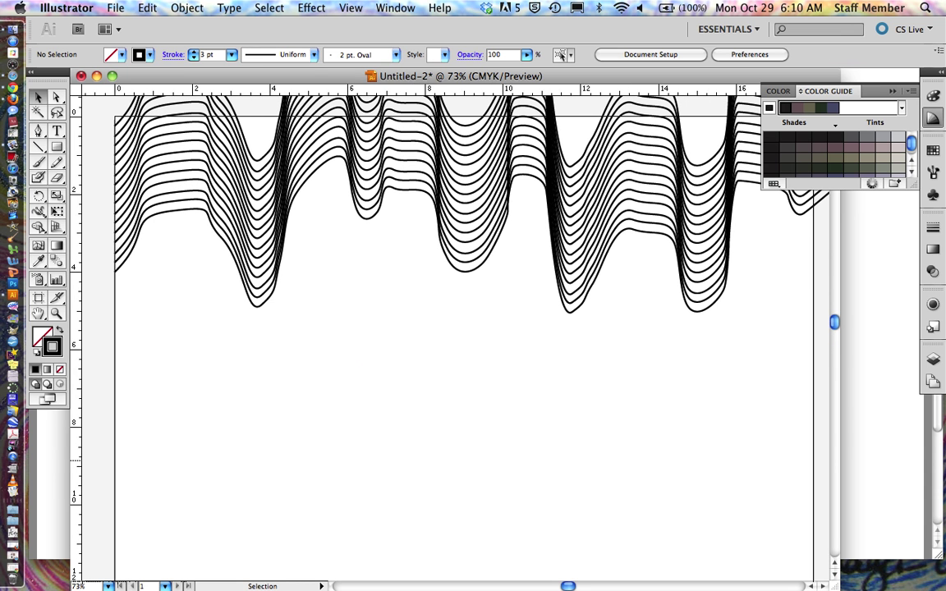
drag(938, 556, 907, 557)
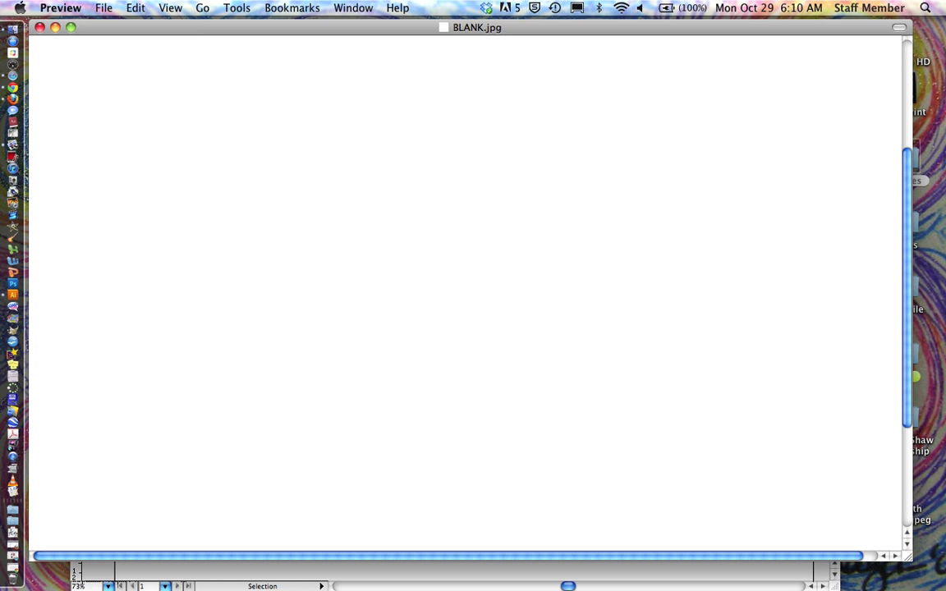
double_click(917, 167)
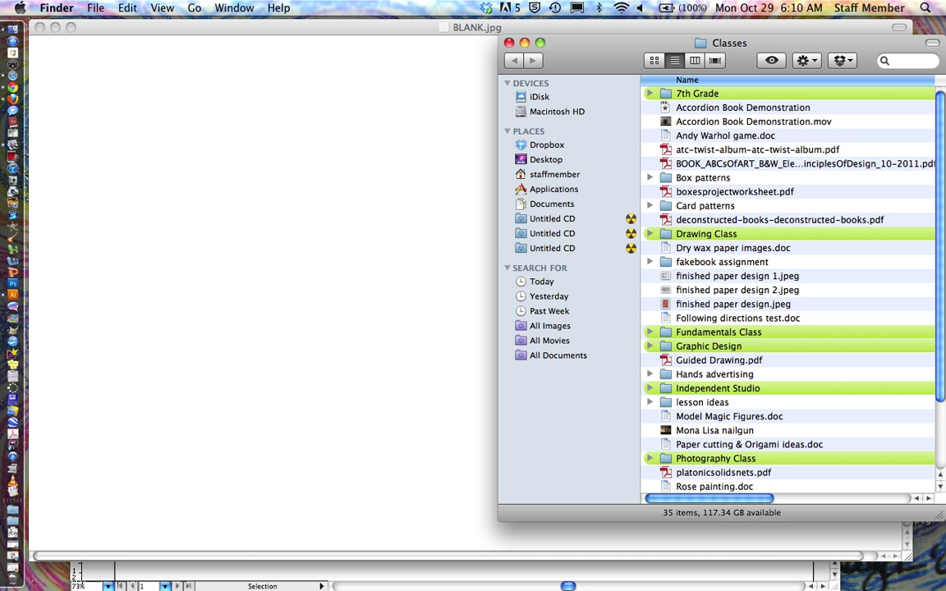
double_click(718, 332)
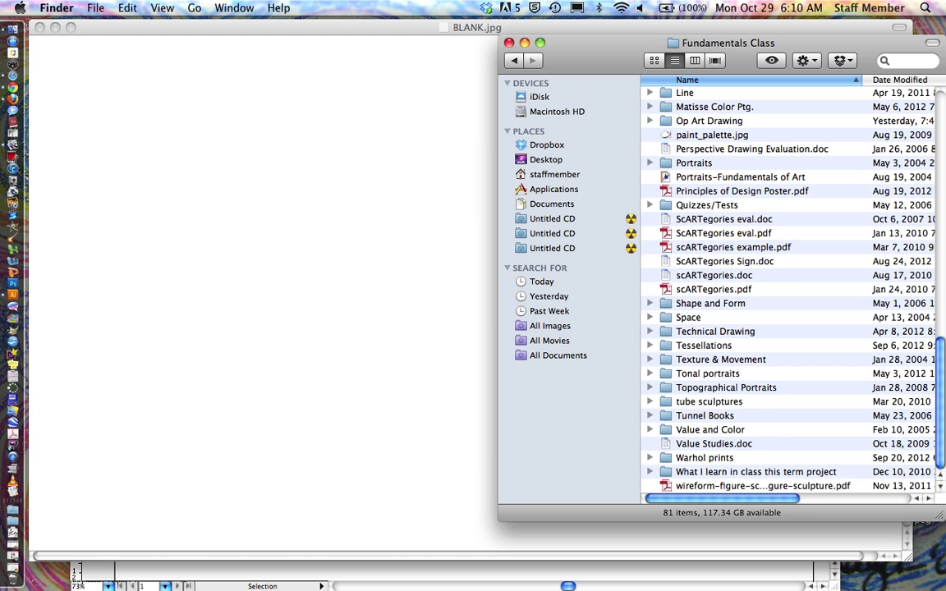
scroll(789, 290, up, 1)
double_click(708, 123)
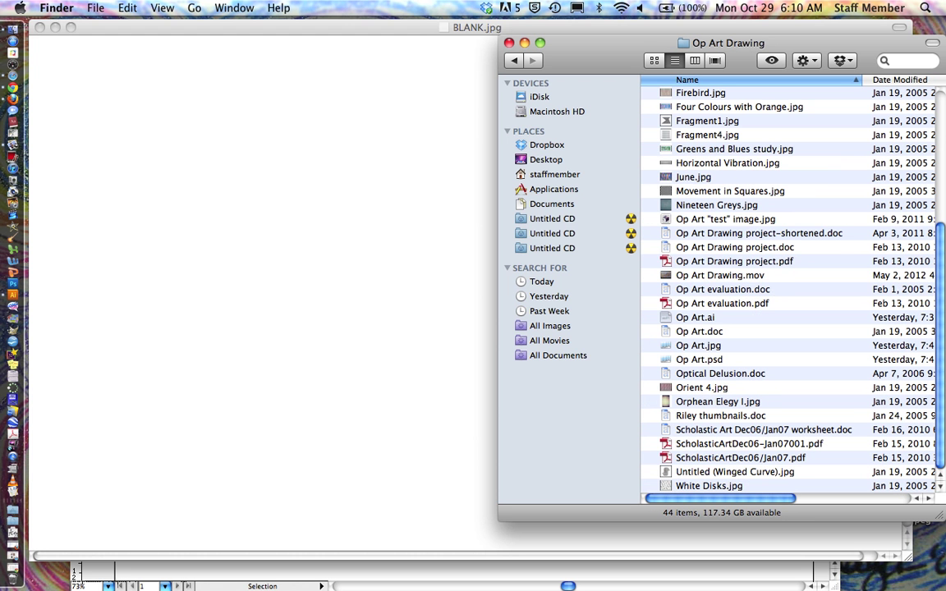
double_click(698, 345)
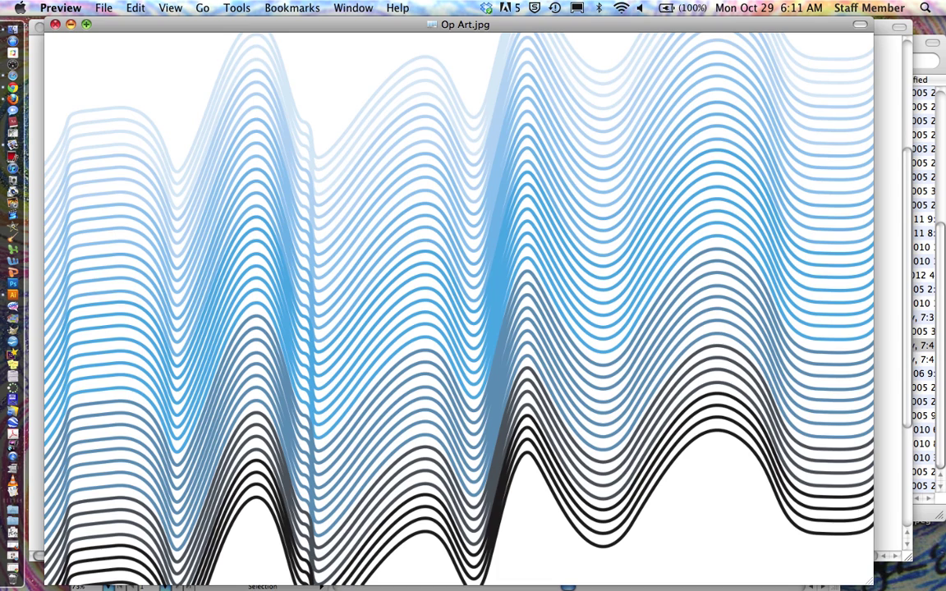
click(55, 23)
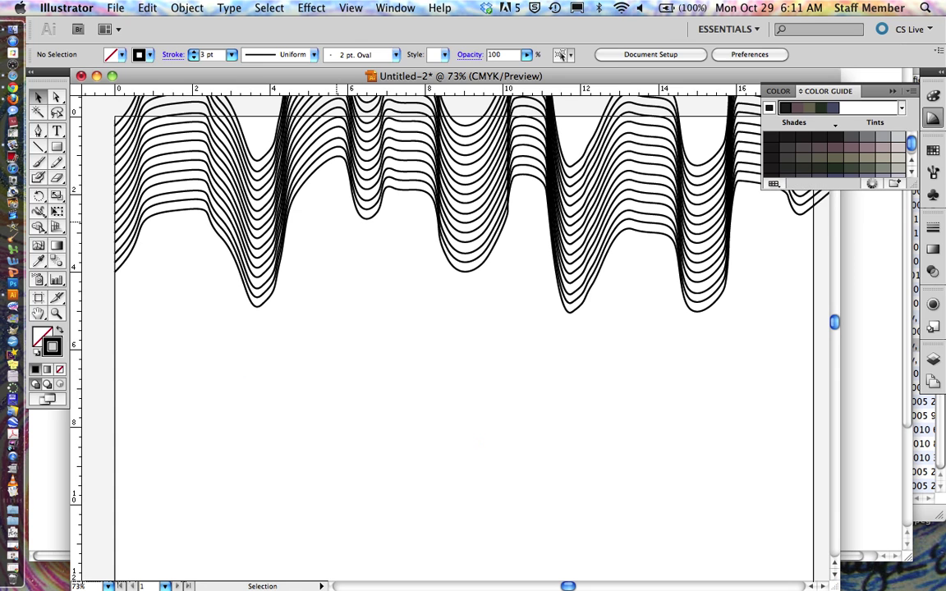
scroll(460, 295, up, 5)
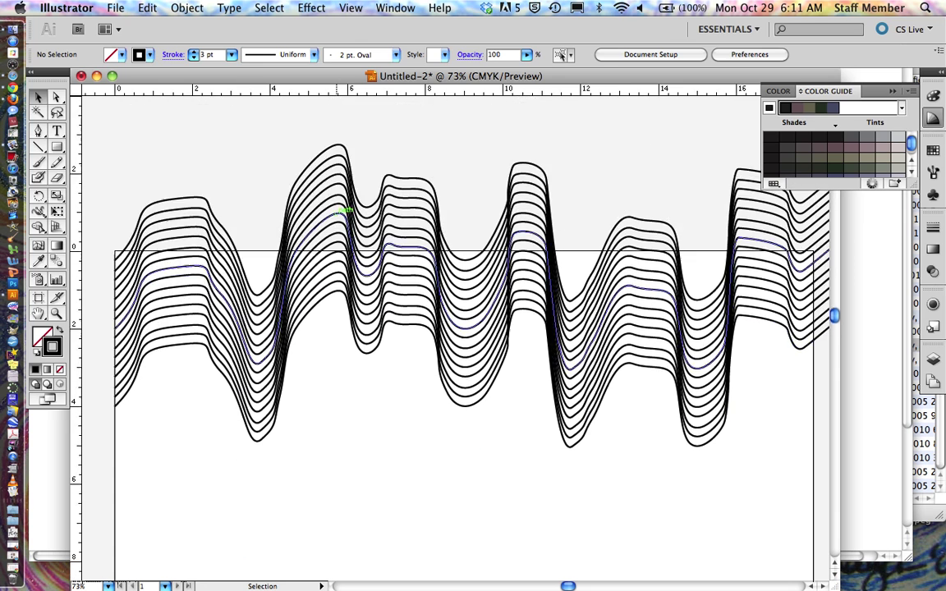
scroll(345, 209, up, 3)
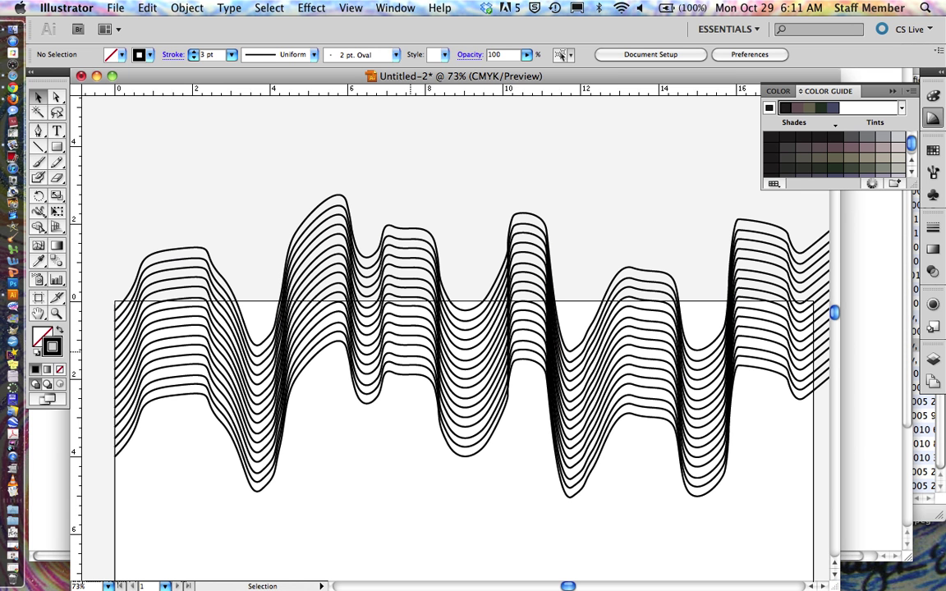
scroll(466, 346, down, 5)
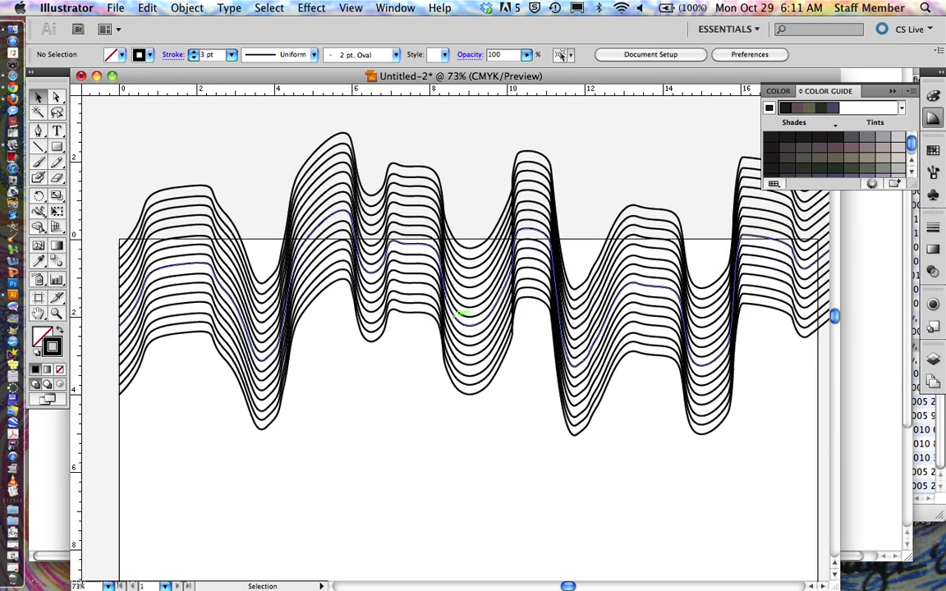
scroll(459, 314, up, 3)
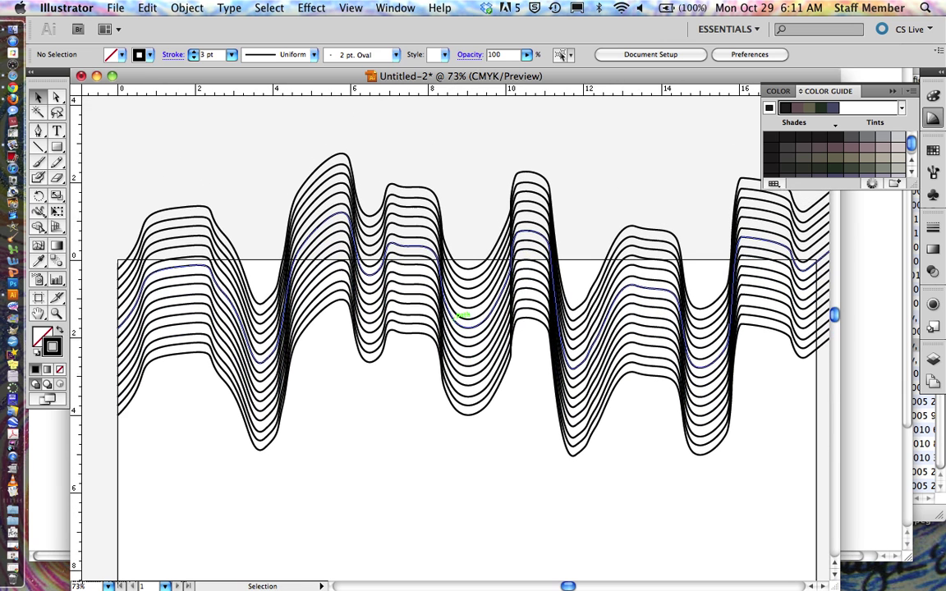
scroll(462, 313, up, 1)
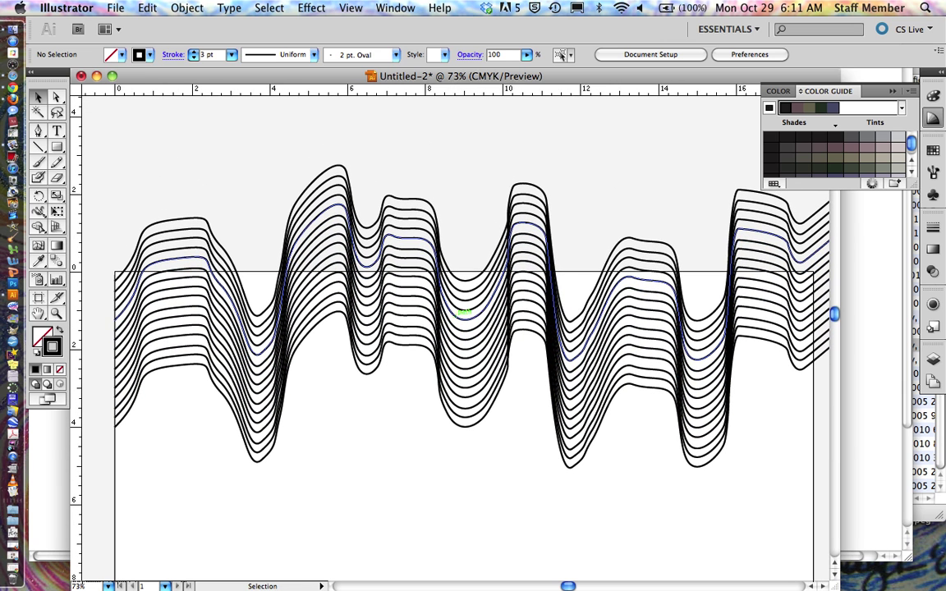